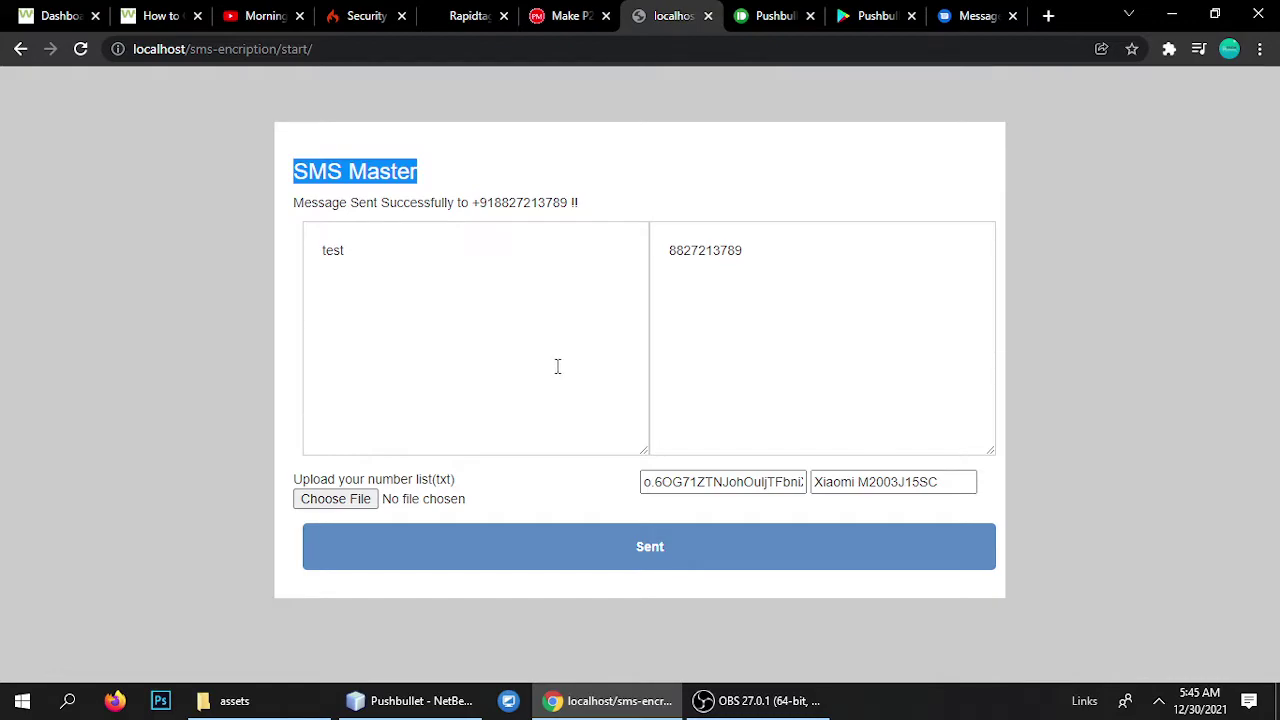
Highlight the SMS Master heading, then the first phone number in the numbers box.
click(381, 274)
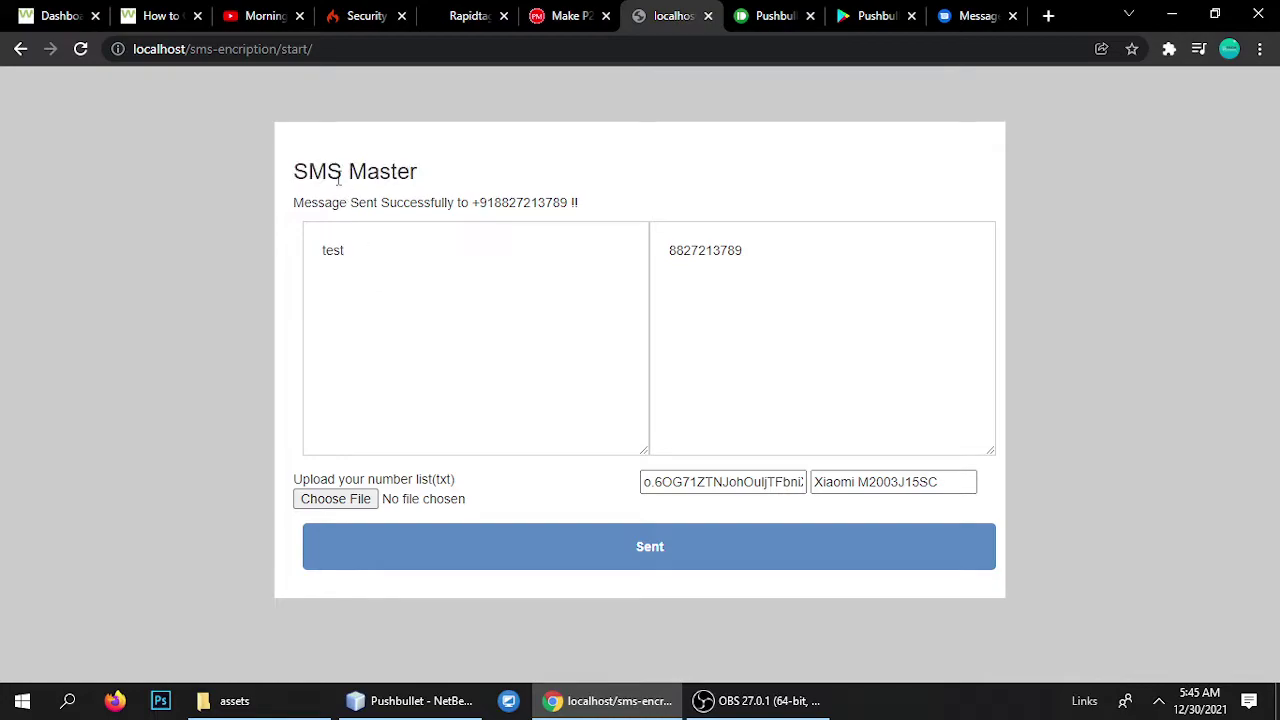
drag(300, 171, 480, 174)
click(468, 281)
drag(774, 252, 626, 252)
click(692, 251)
drag(774, 252, 720, 252)
Add a second phone number on its own line beneath the first.
click(761, 256)
double_click(700, 251)
click(708, 270)
double_click(708, 270)
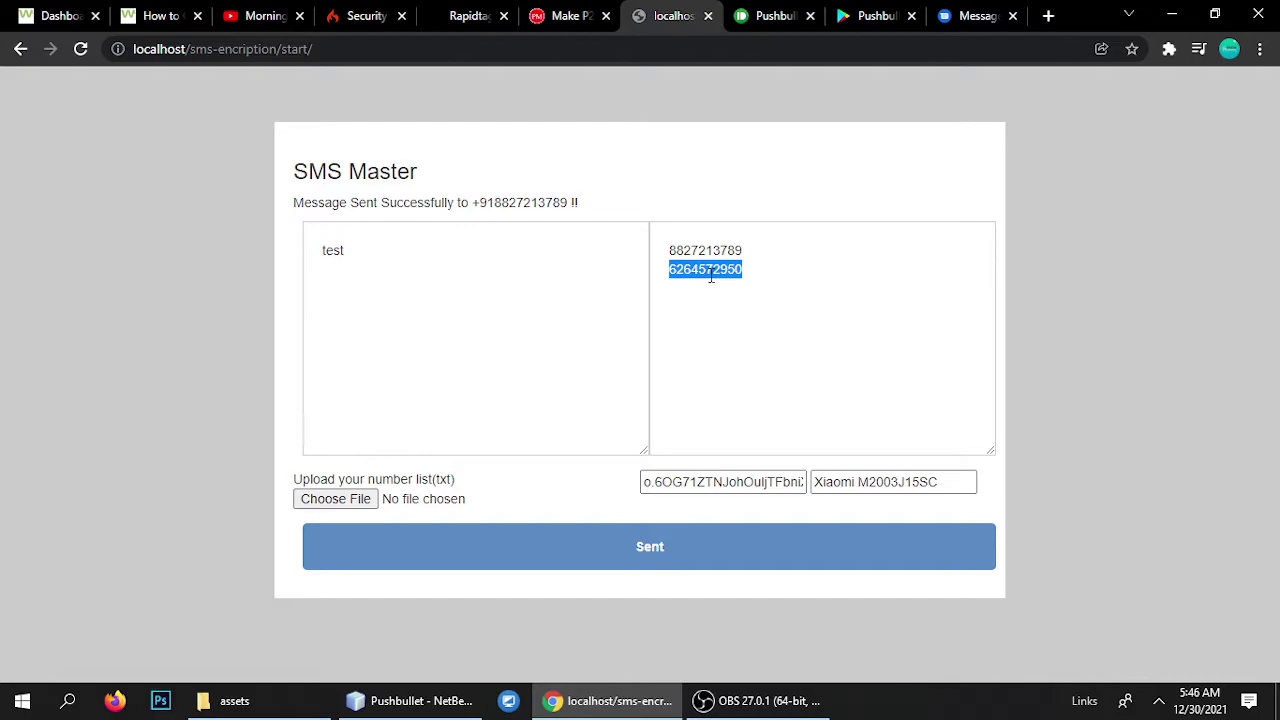
click(709, 272)
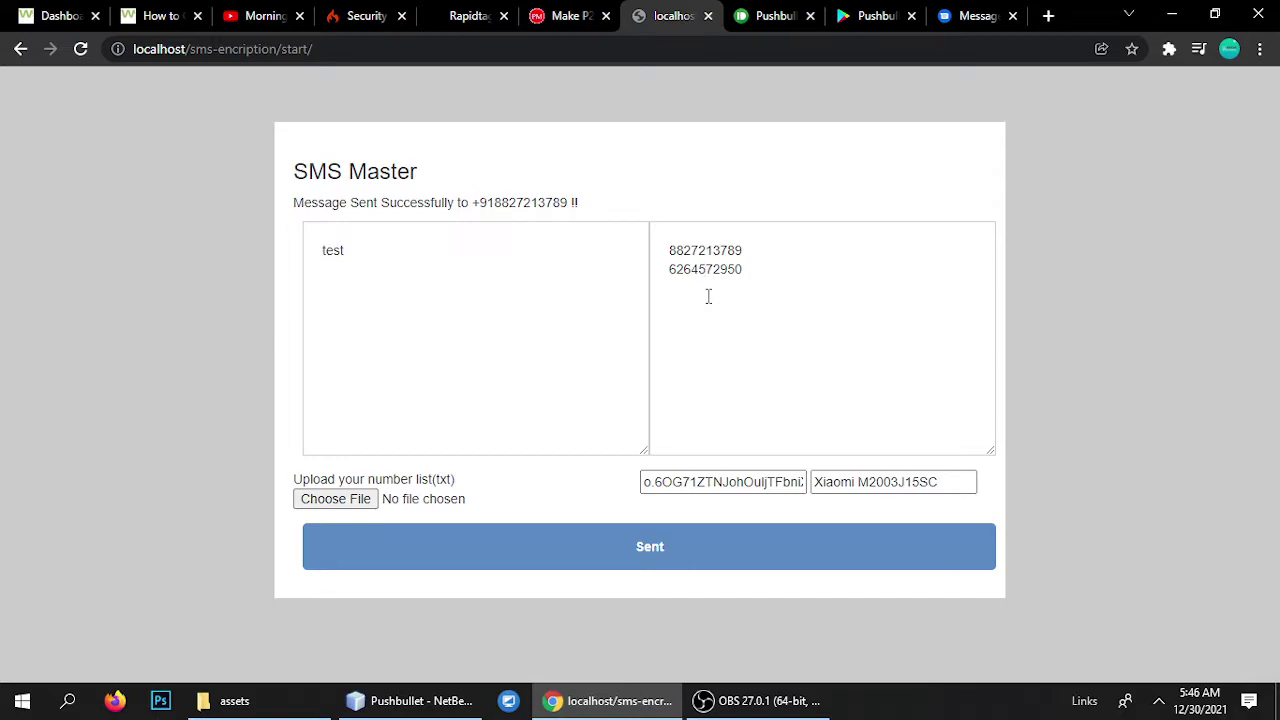
Bring up multiple_number.php in NetBeans and scroll to the sendSms call.
click(440, 700)
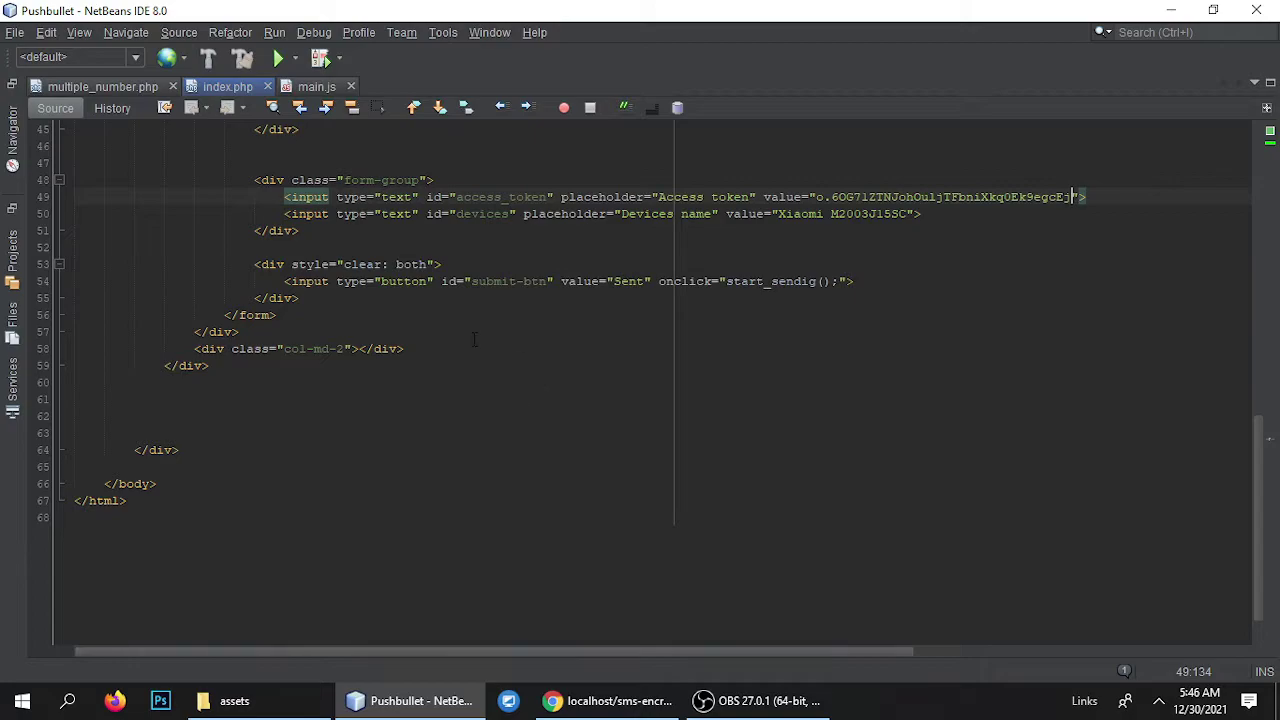
click(106, 88)
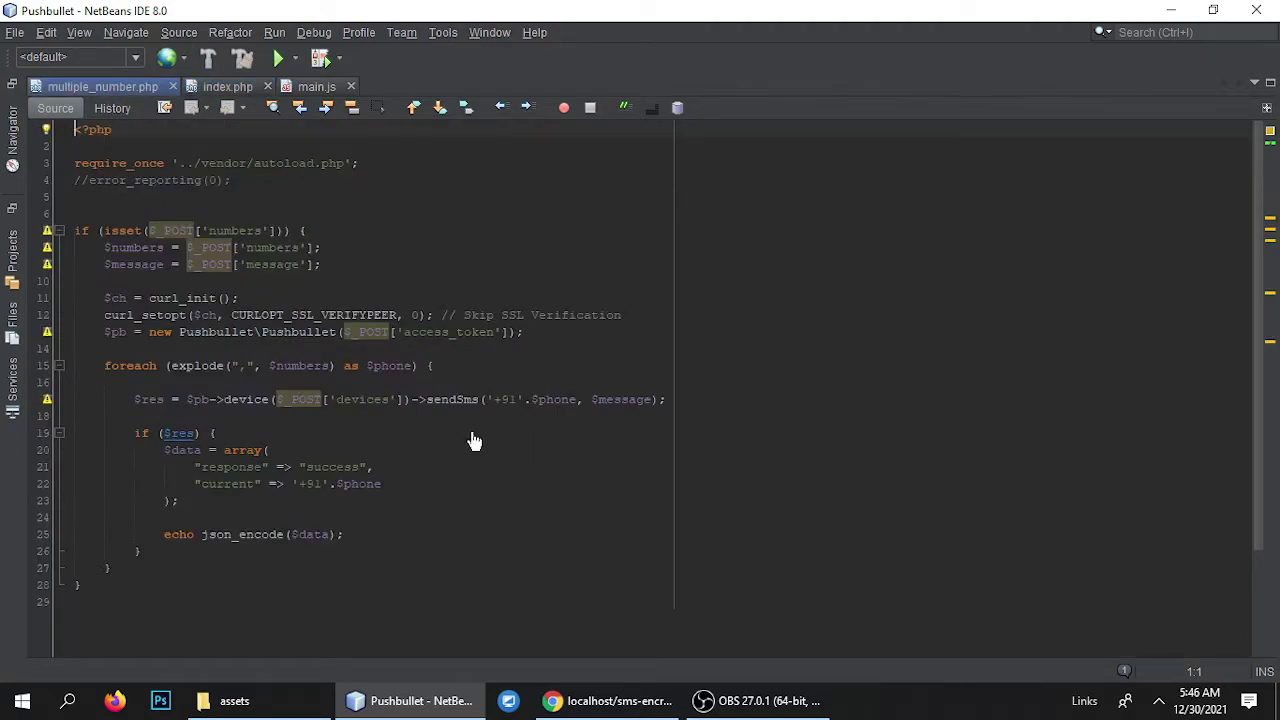
ctrl+scroll(475, 441, up, 2)
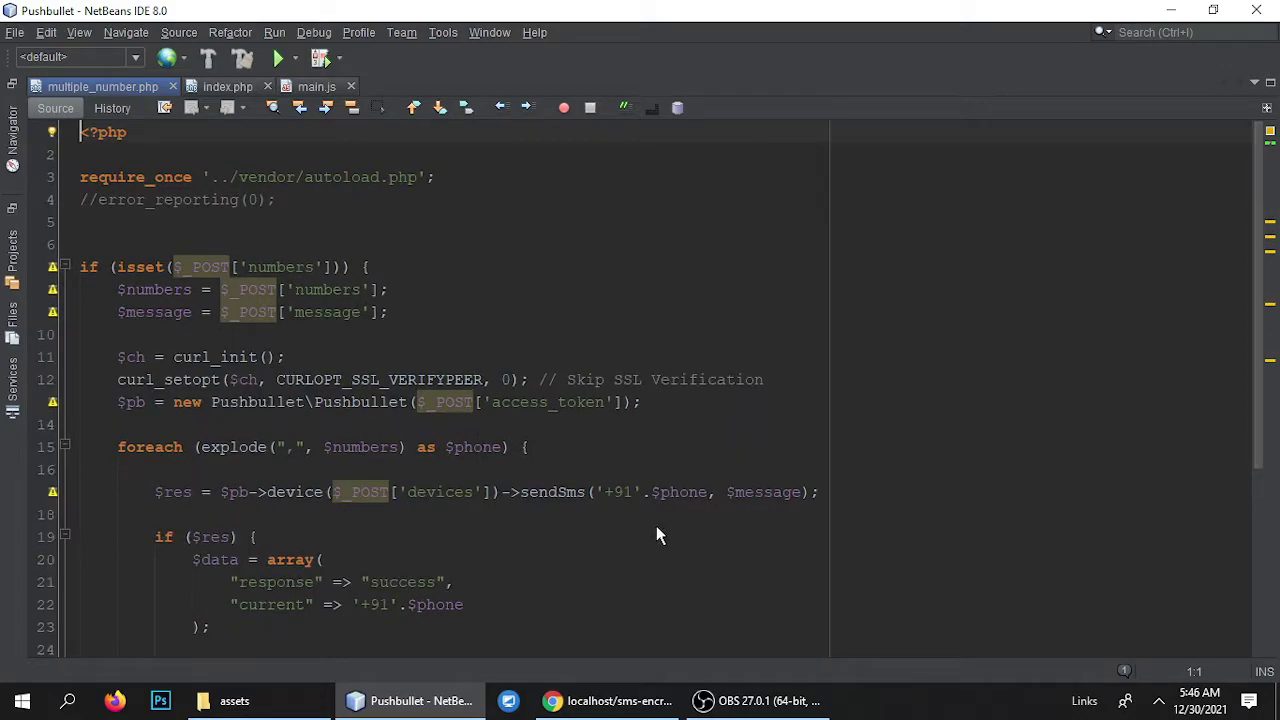
ctrl+scroll(630, 481, up, 1)
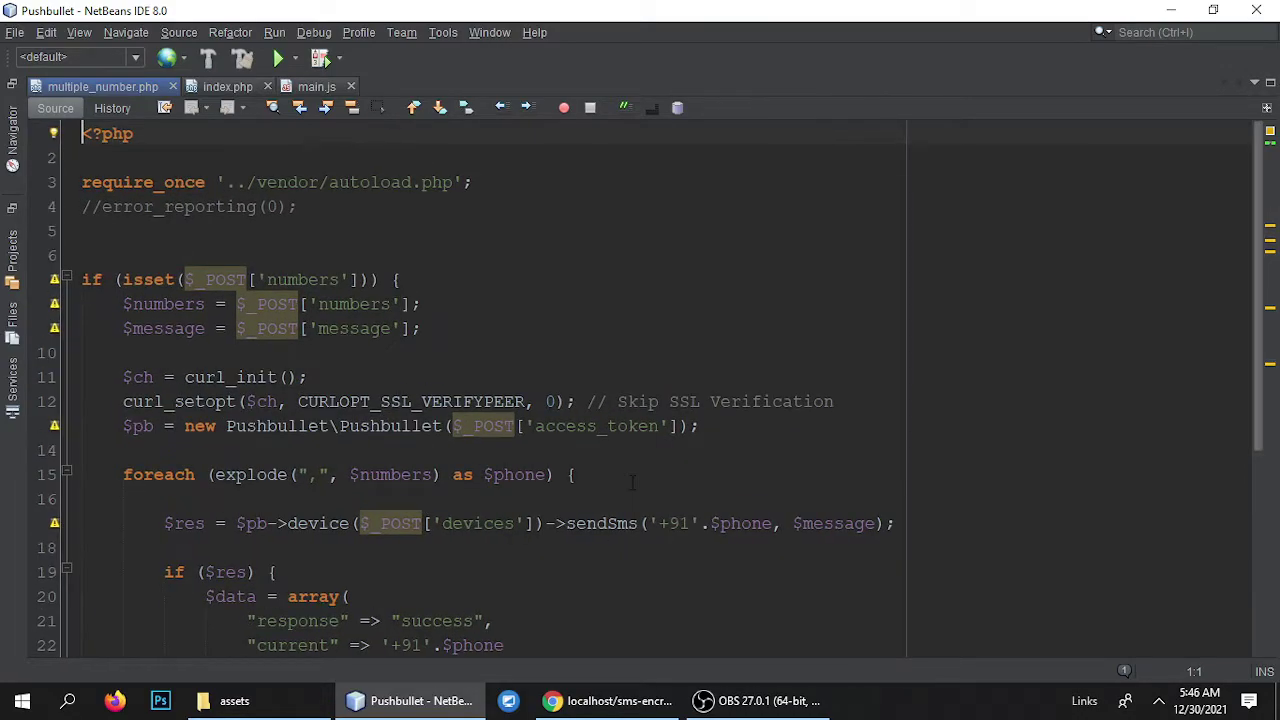
ctrl+scroll(630, 482, up, 1)
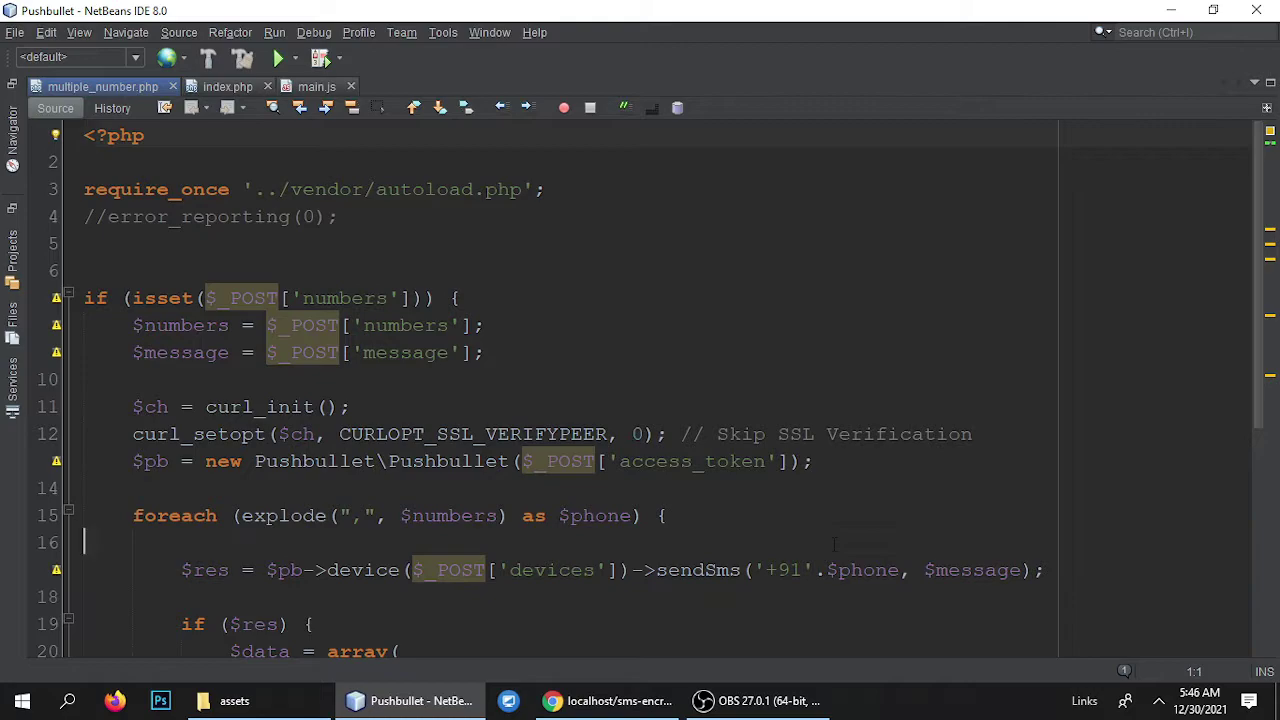
scroll(834, 544, down, 1)
Change the '+1' country-code prefix to '+91' and save multiple_number.php.
click(779, 502)
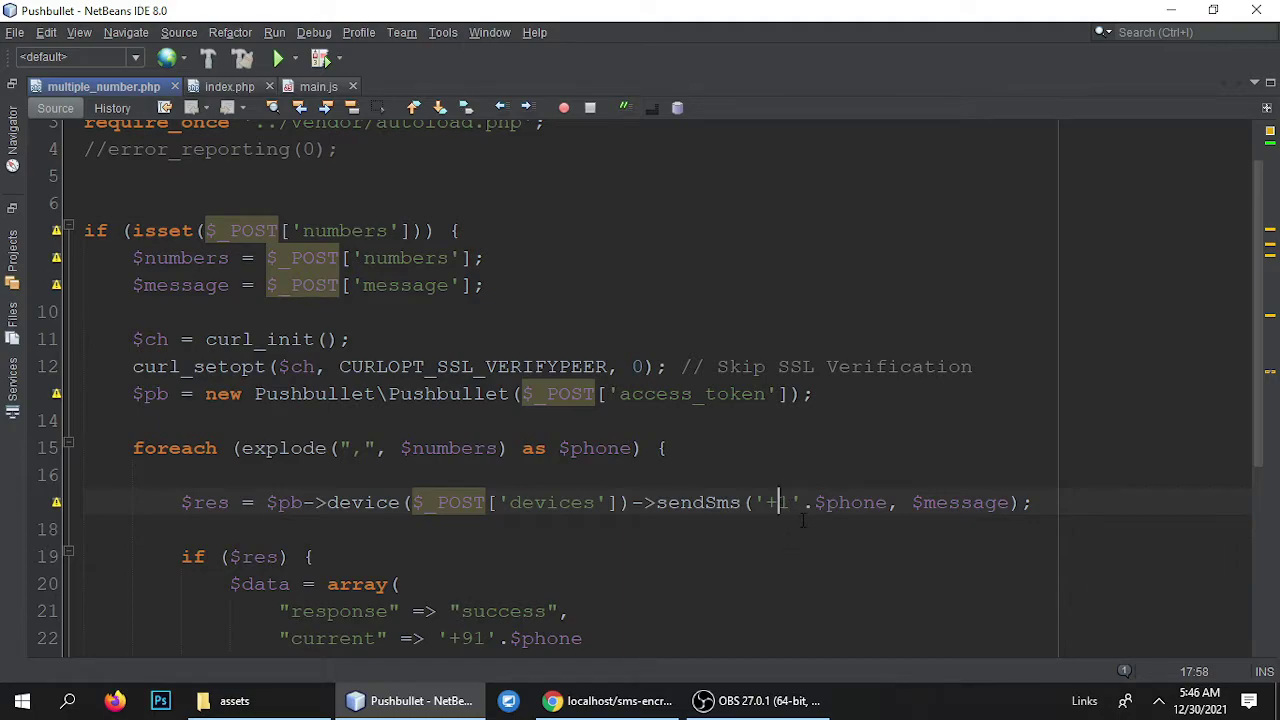
key(shift+Right)
text(91)
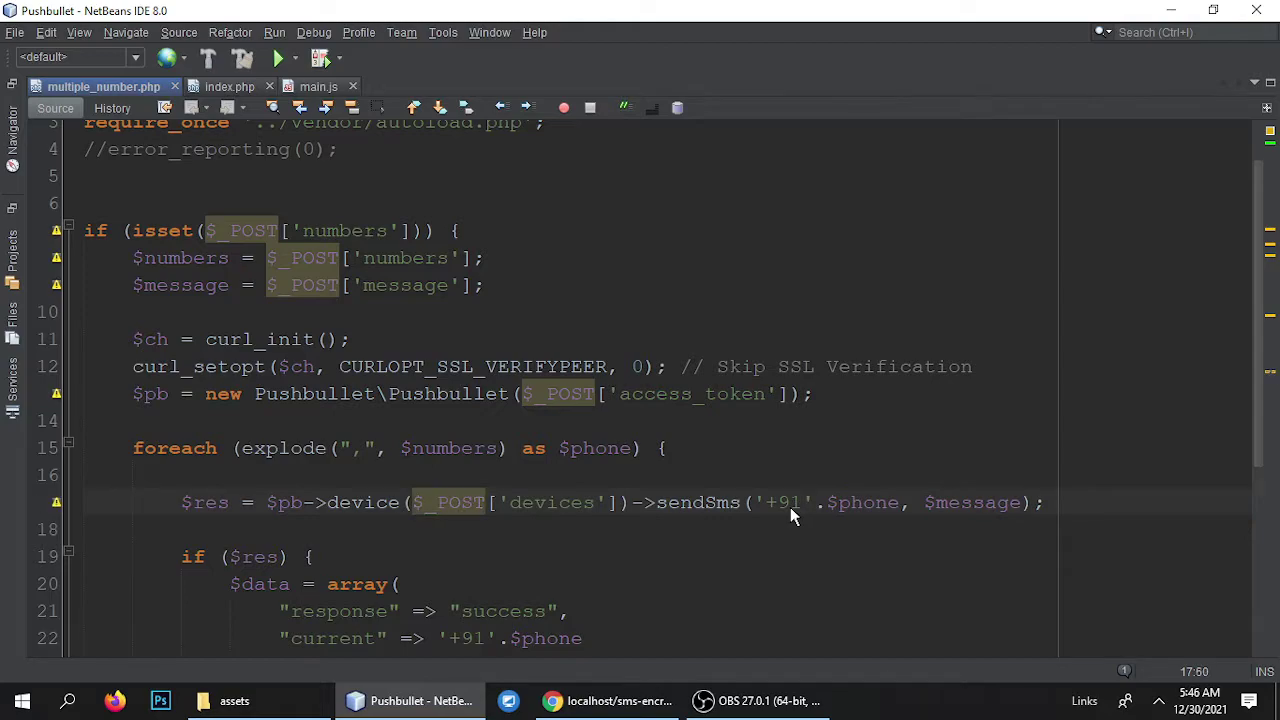
key(ctrl+s)
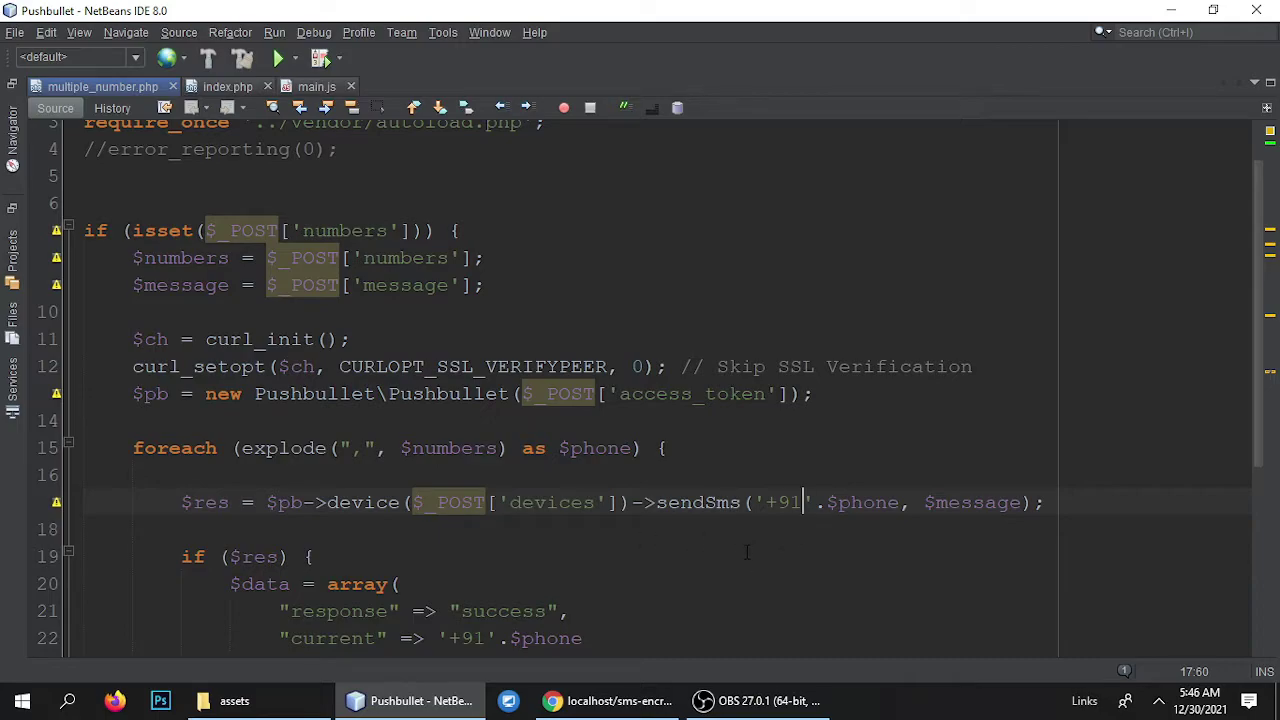
Select both phone numbers in the SMS Master numbers box and delete them.
click(606, 704)
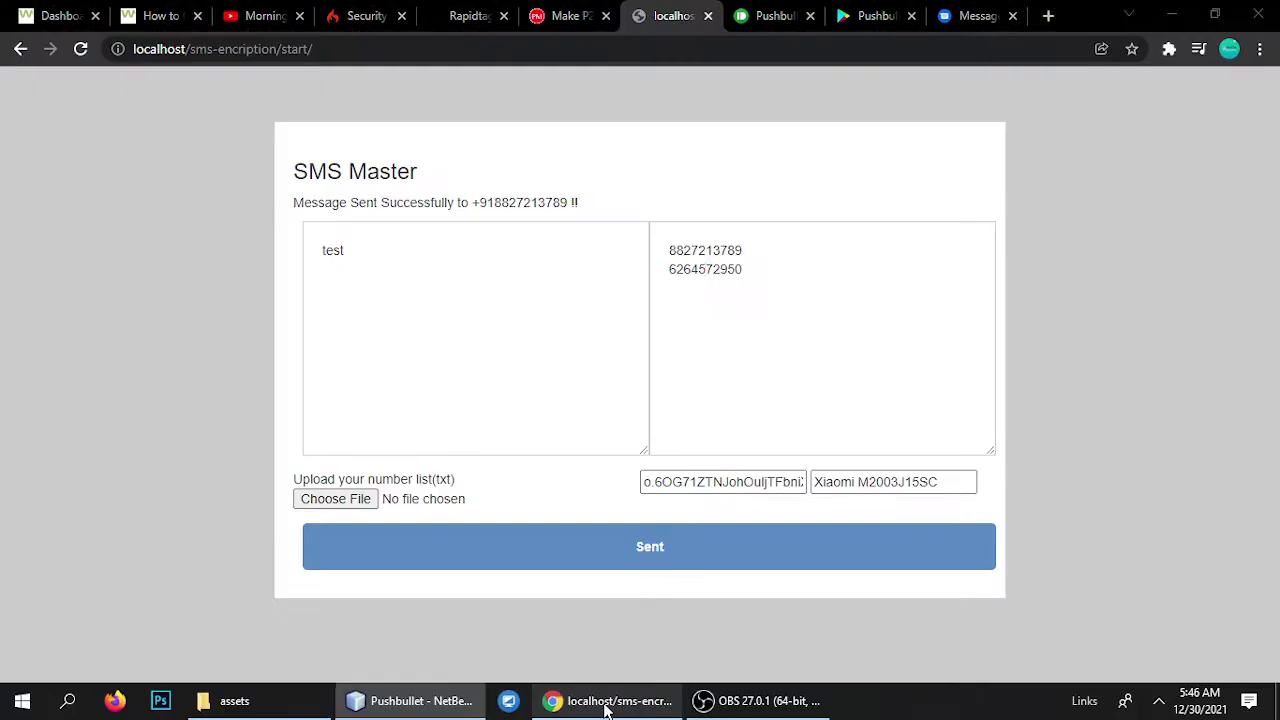
drag(760, 277, 656, 250)
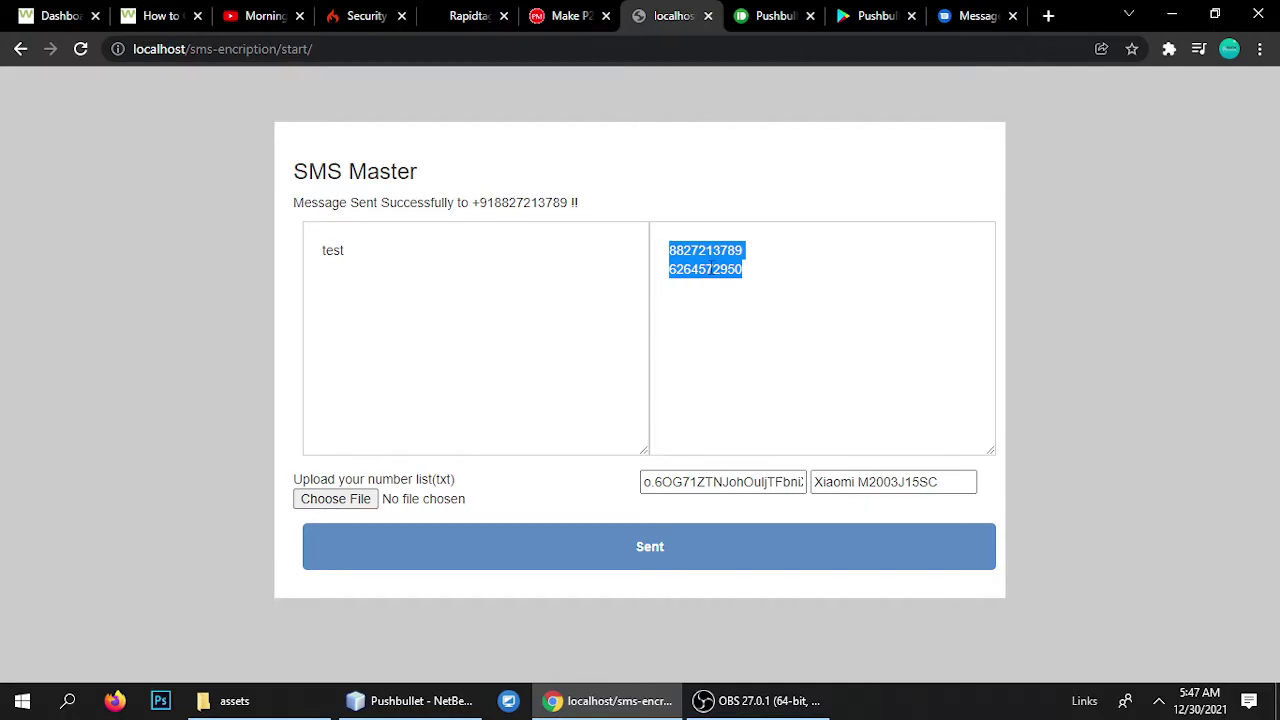
click(711, 263)
drag(741, 270, 660, 248)
click(752, 270)
drag(757, 274, 634, 256)
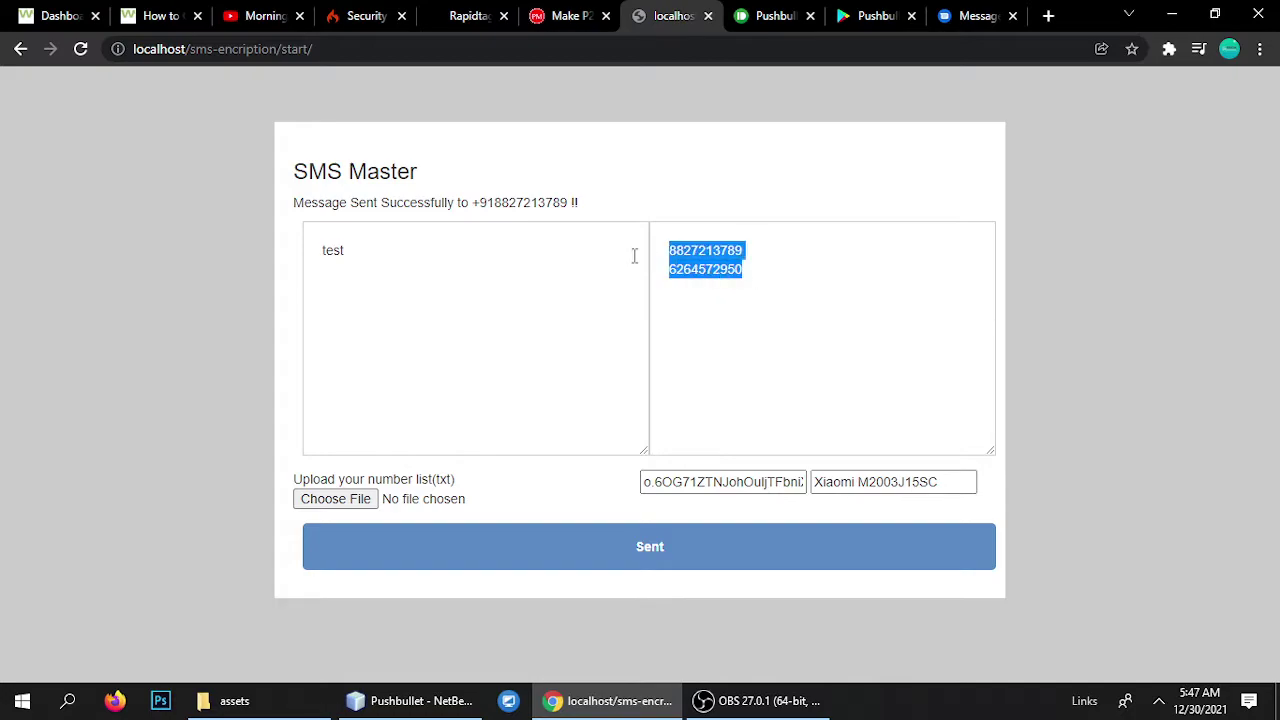
click(761, 280)
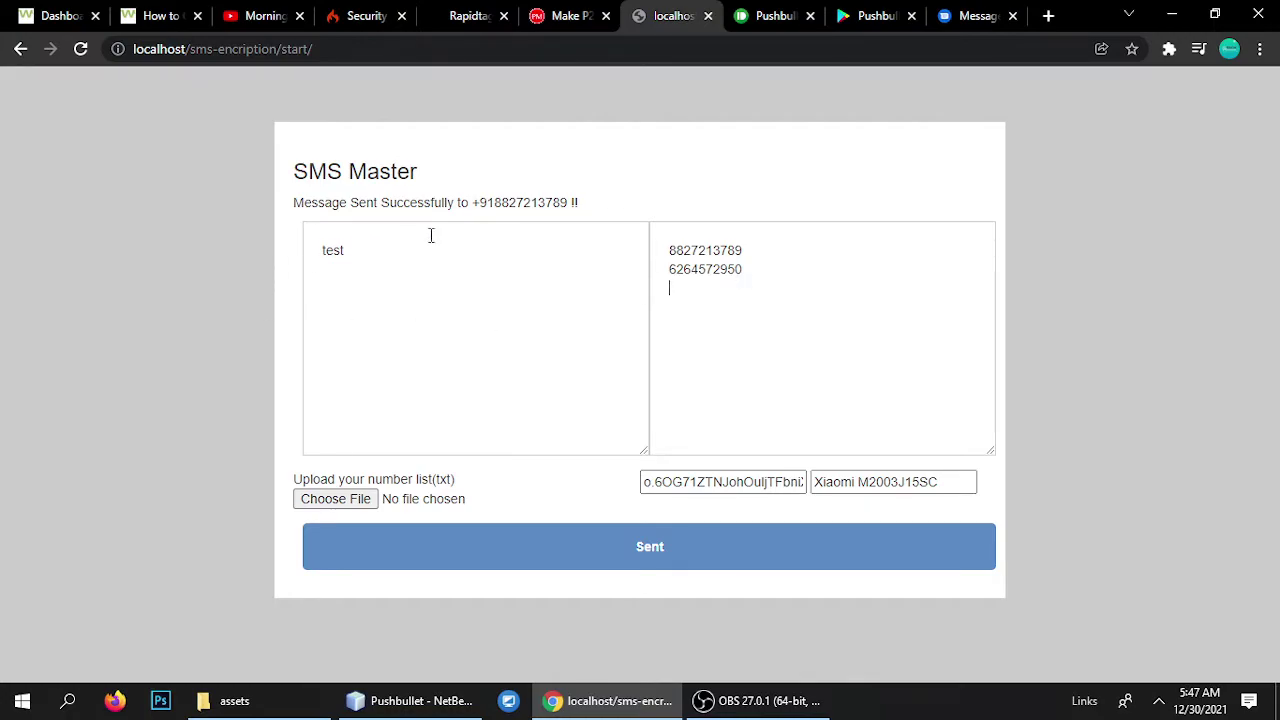
drag(774, 270, 588, 250)
key(ctrl+c)
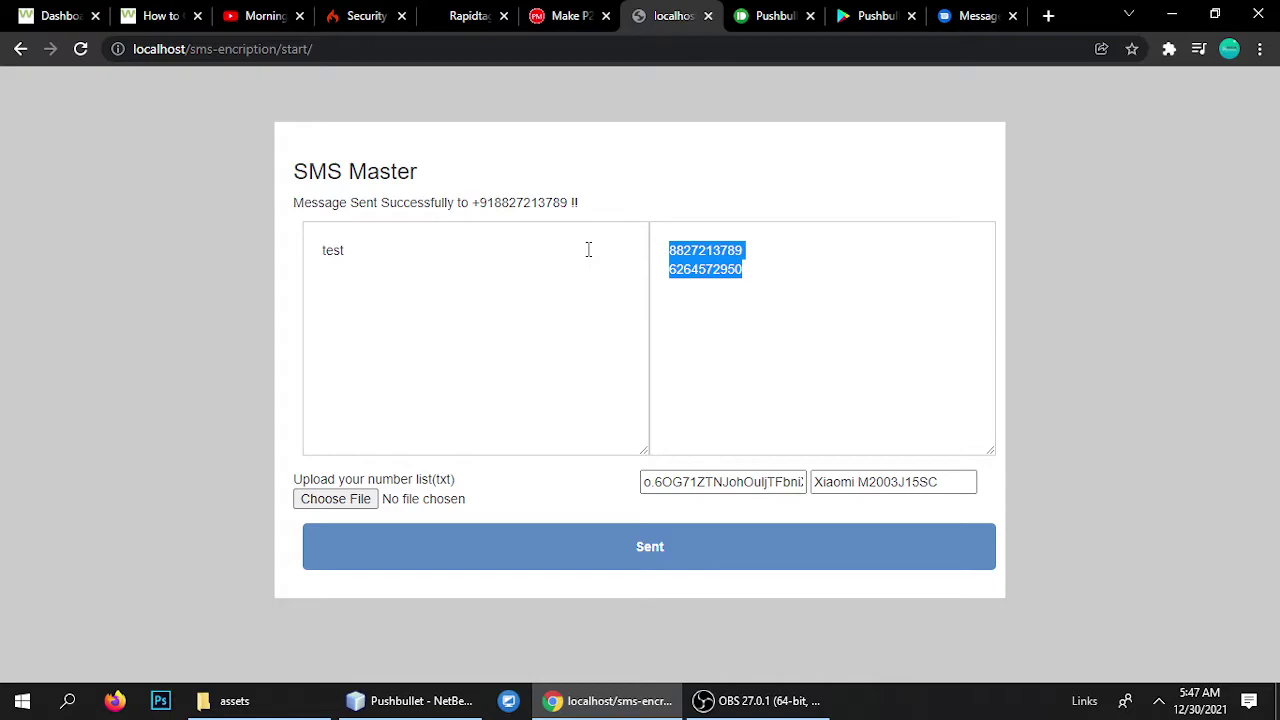
key(BackSpace)
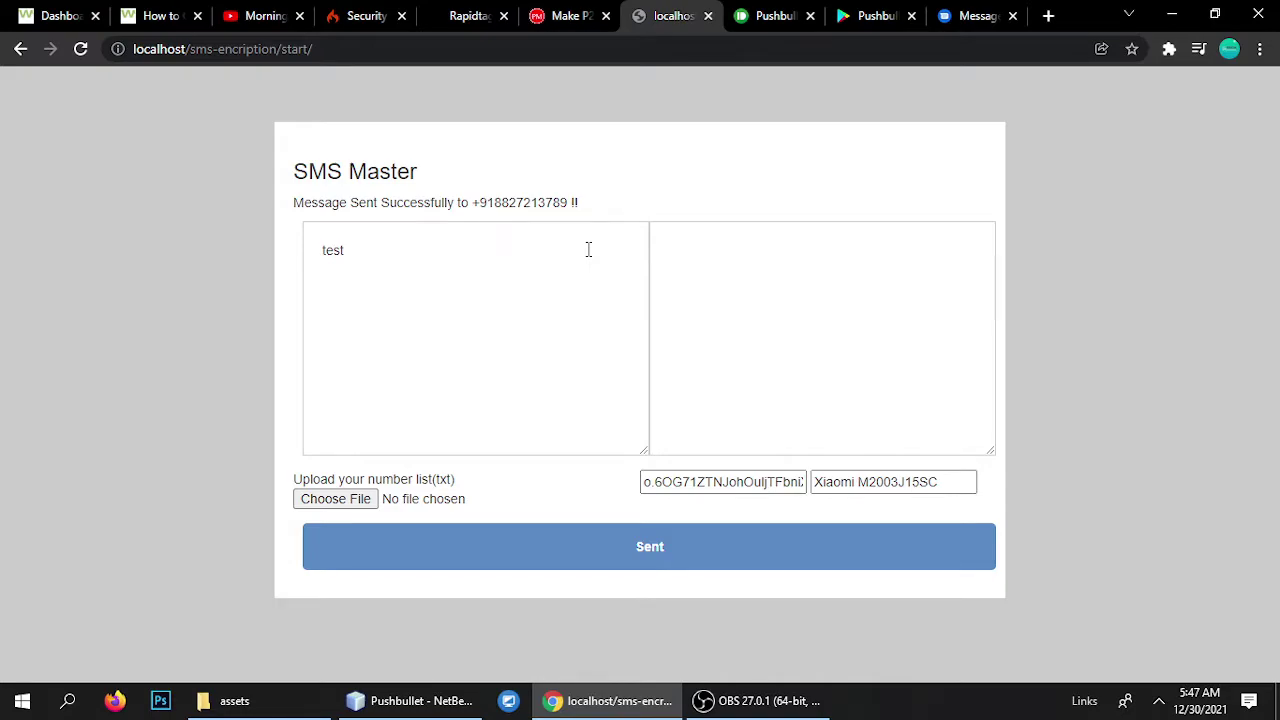
Reload the form, paste both numbers back, and enter the message 'Here is message to any testing'.
click(749, 257)
key(ctrl+v)
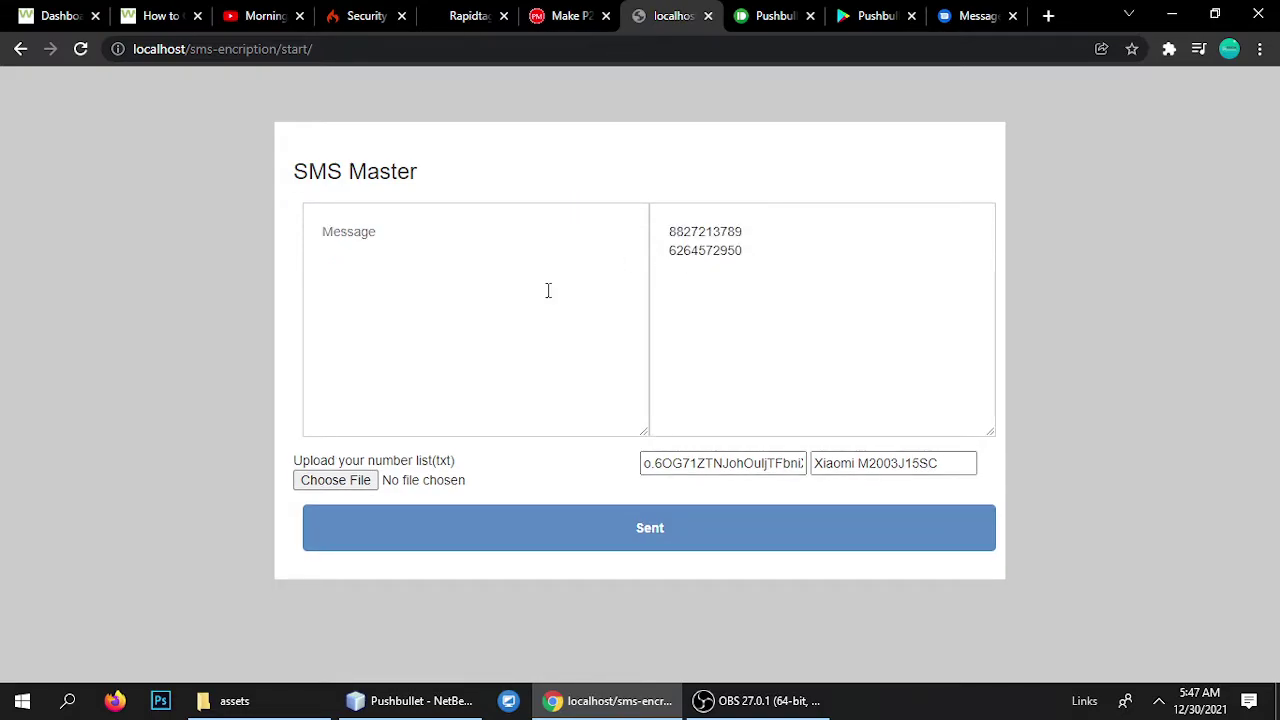
click(346, 264)
text(Here is message to any testing)
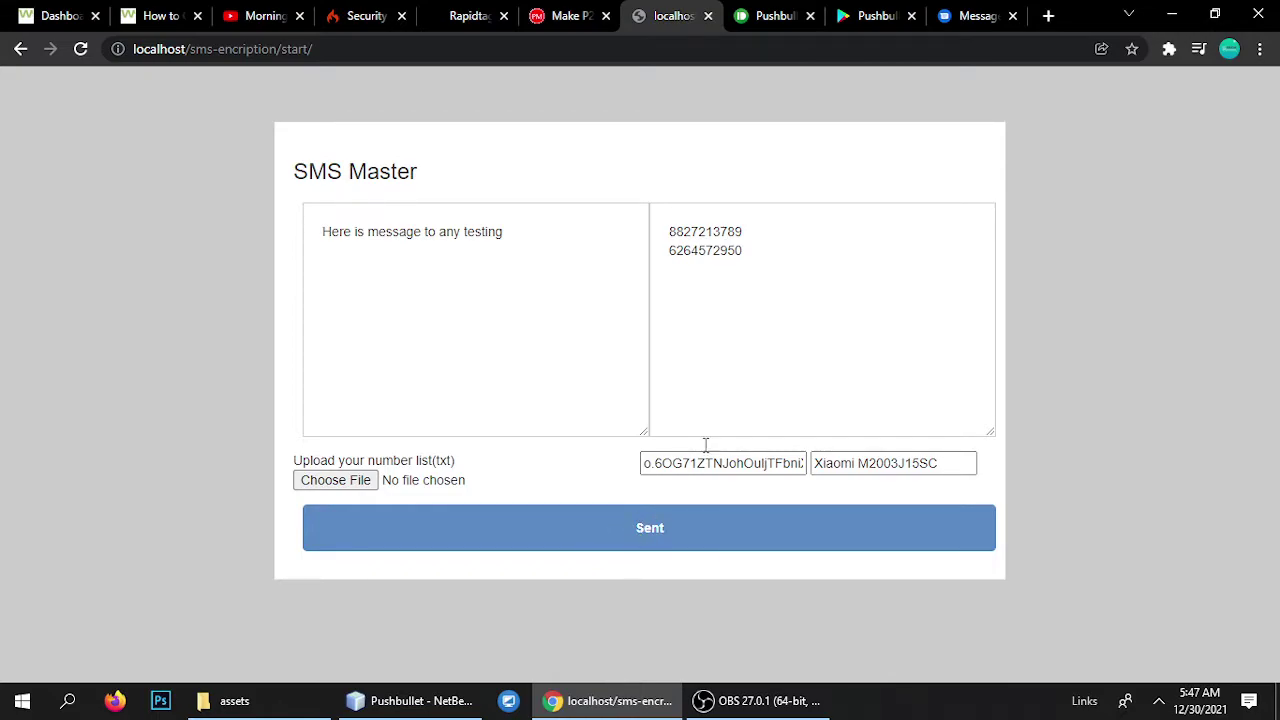
click(1000, 12)
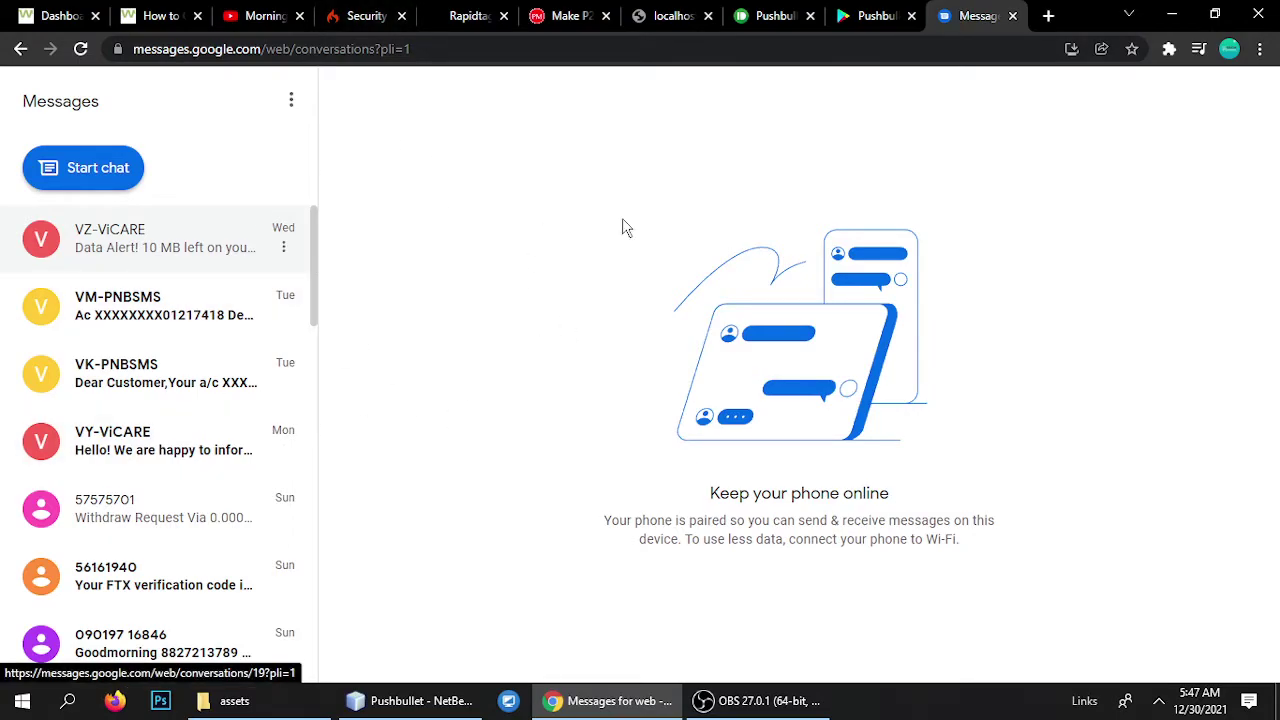
Send 'Here is message to any testing' to both numbers and check Google Messages.
click(686, 12)
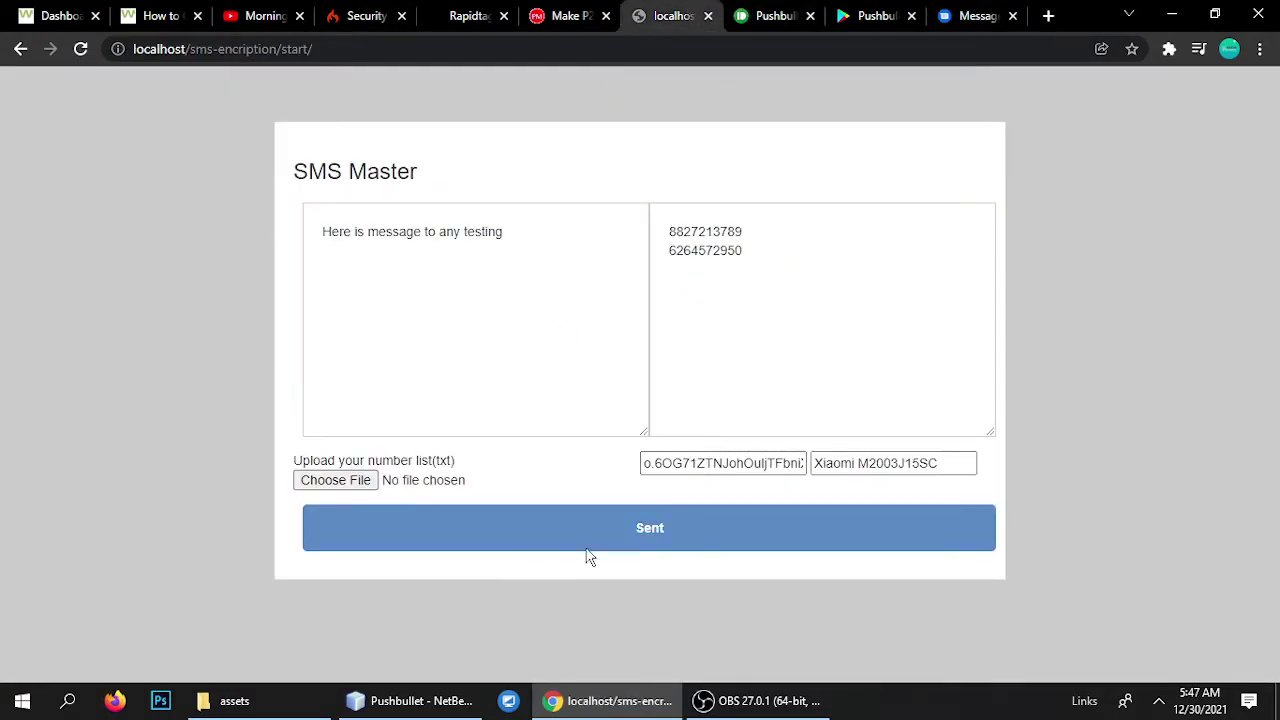
click(629, 527)
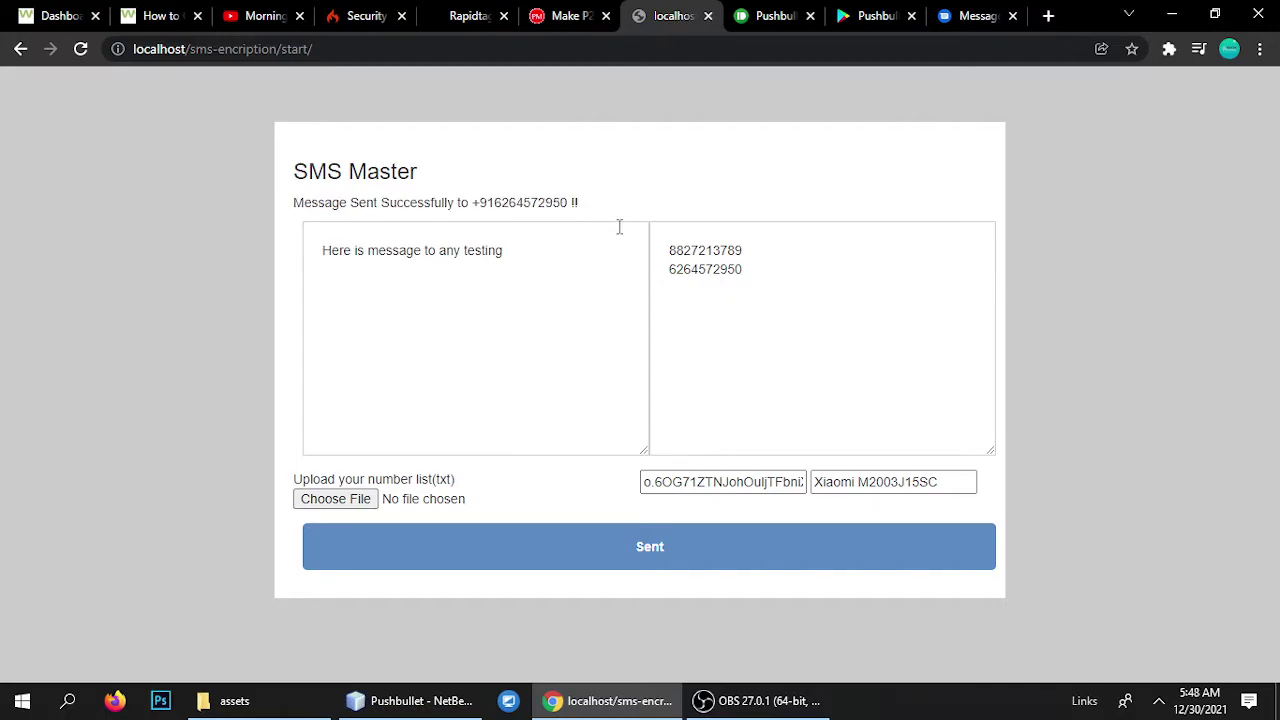
click(965, 16)
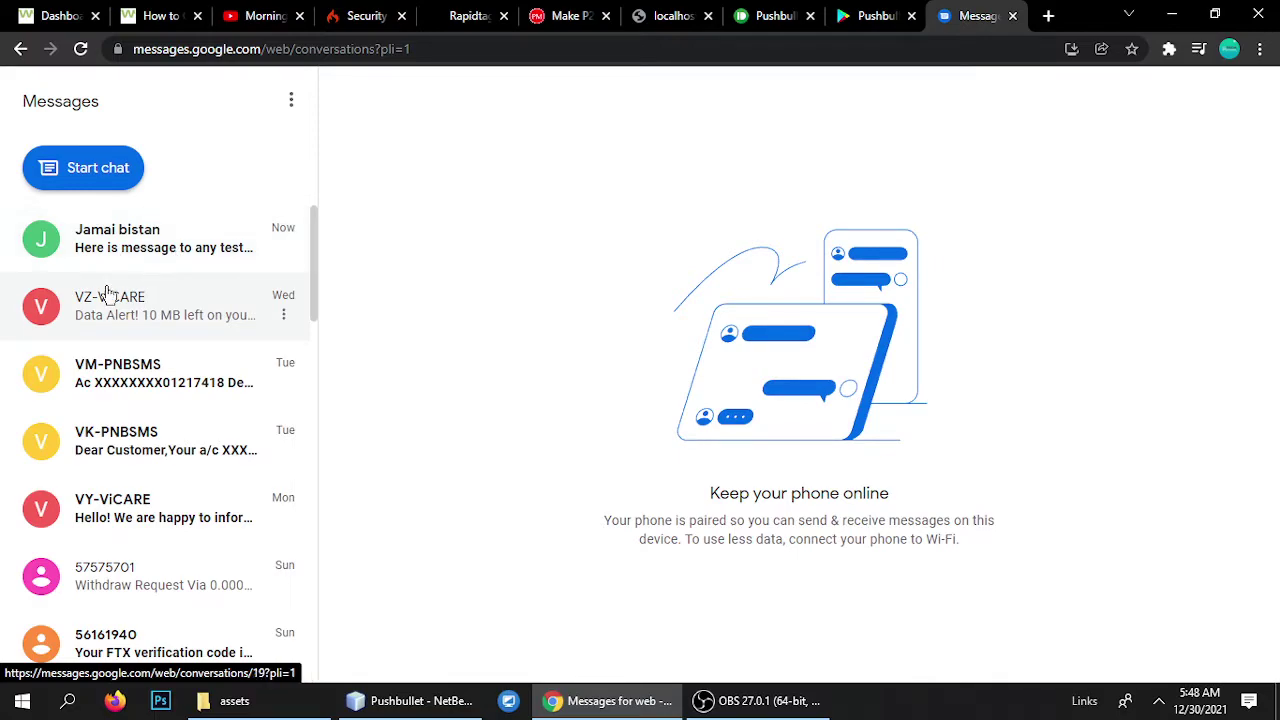
Open the newest Messages conversation and compare it with the SMS Master page.
click(144, 261)
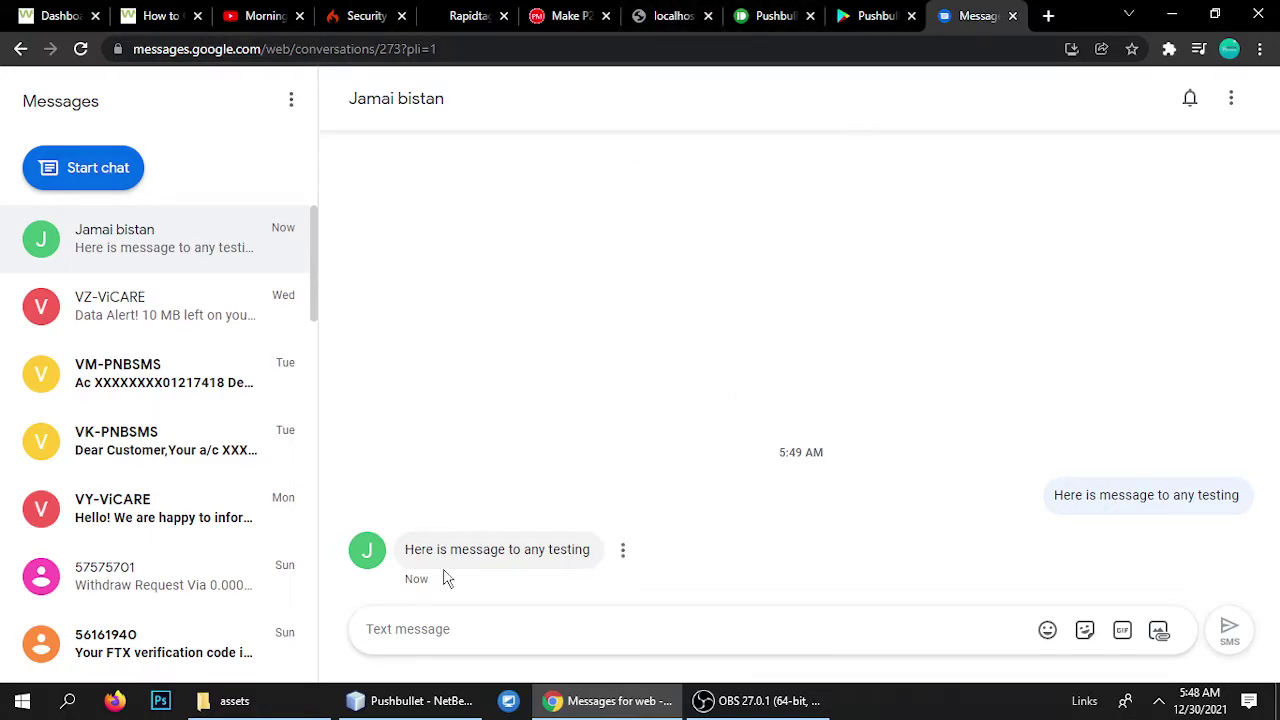
click(678, 14)
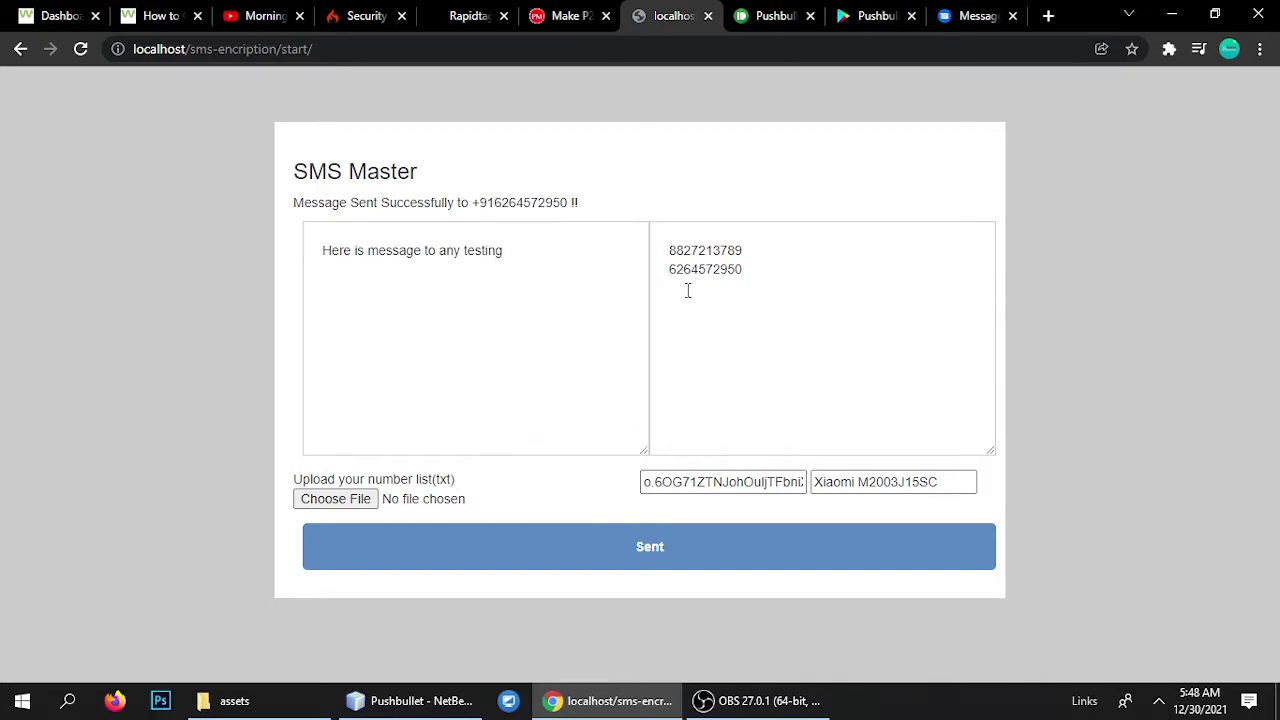
click(970, 16)
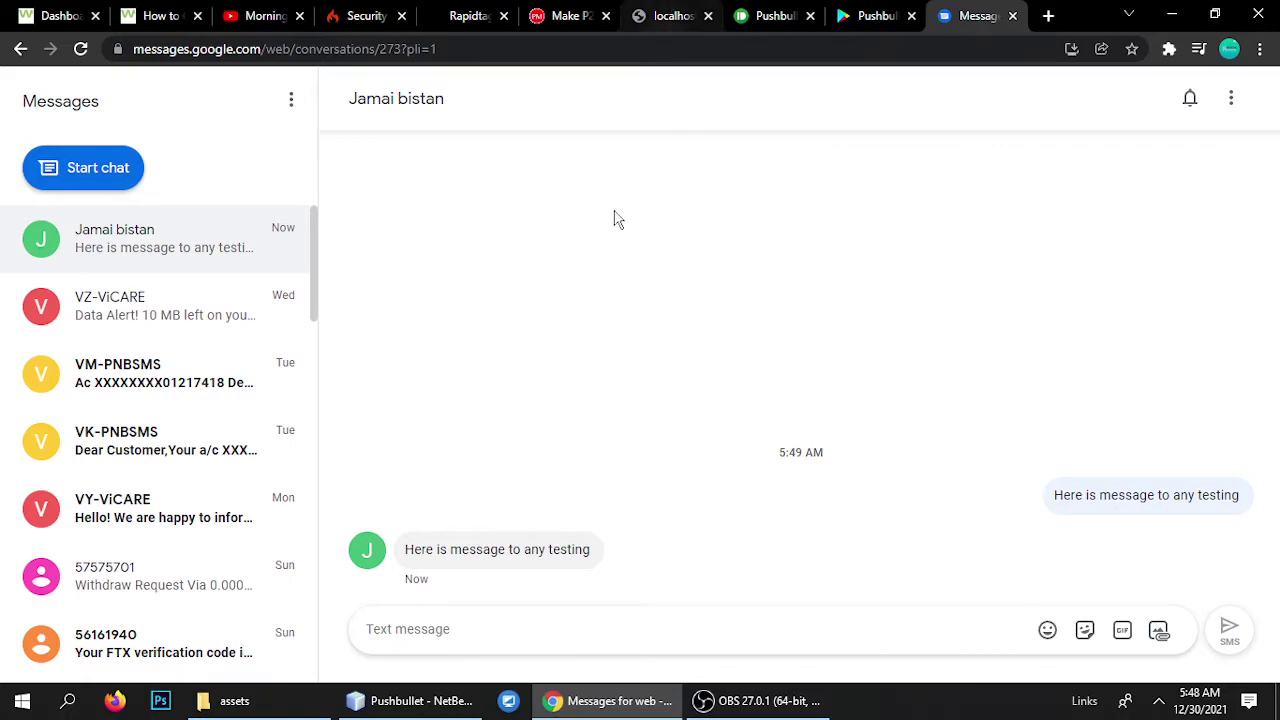
click(673, 10)
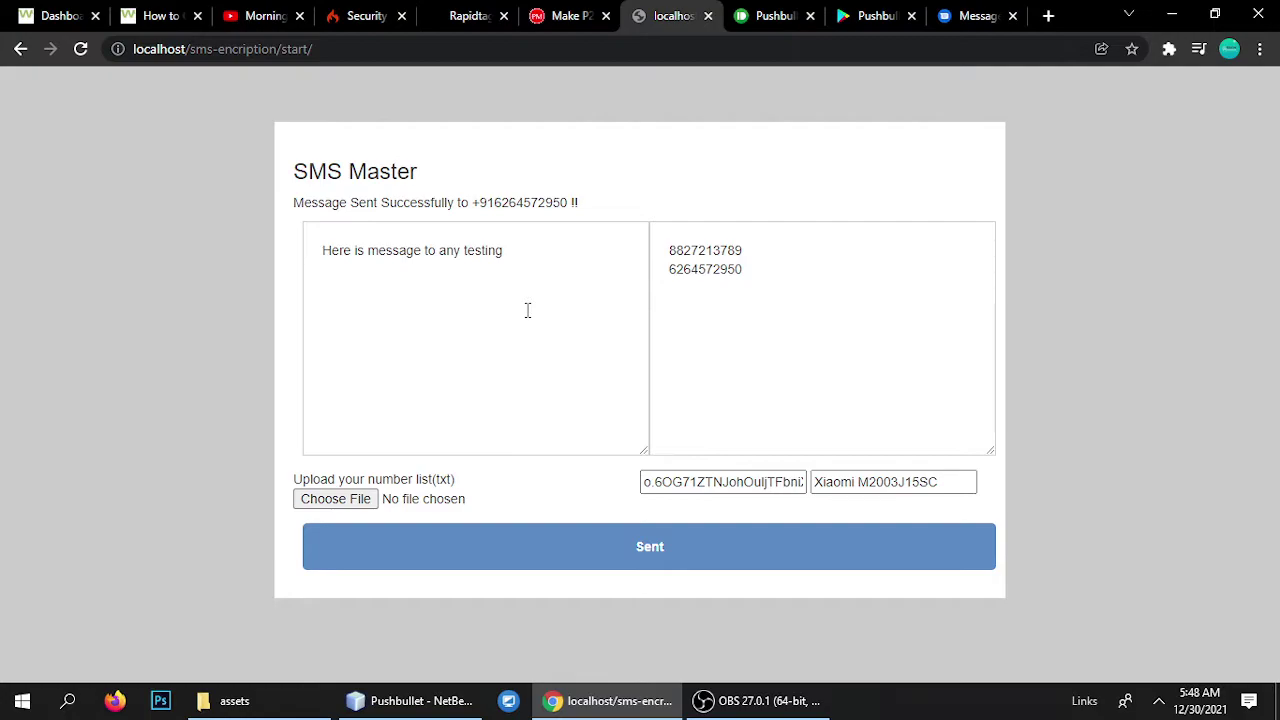
View the Pushbullet welcome page and its Google Play listing, then return to Pushbullet's Setup page.
click(777, 15)
click(165, 49)
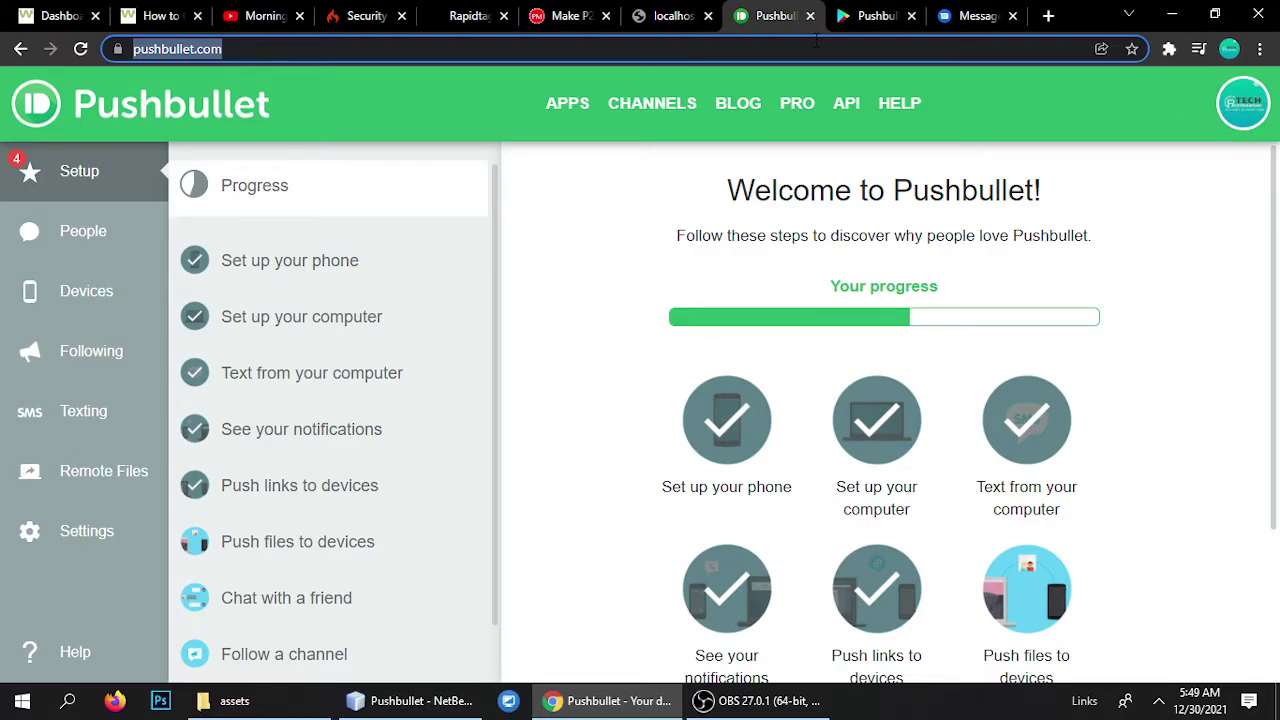
click(855, 15)
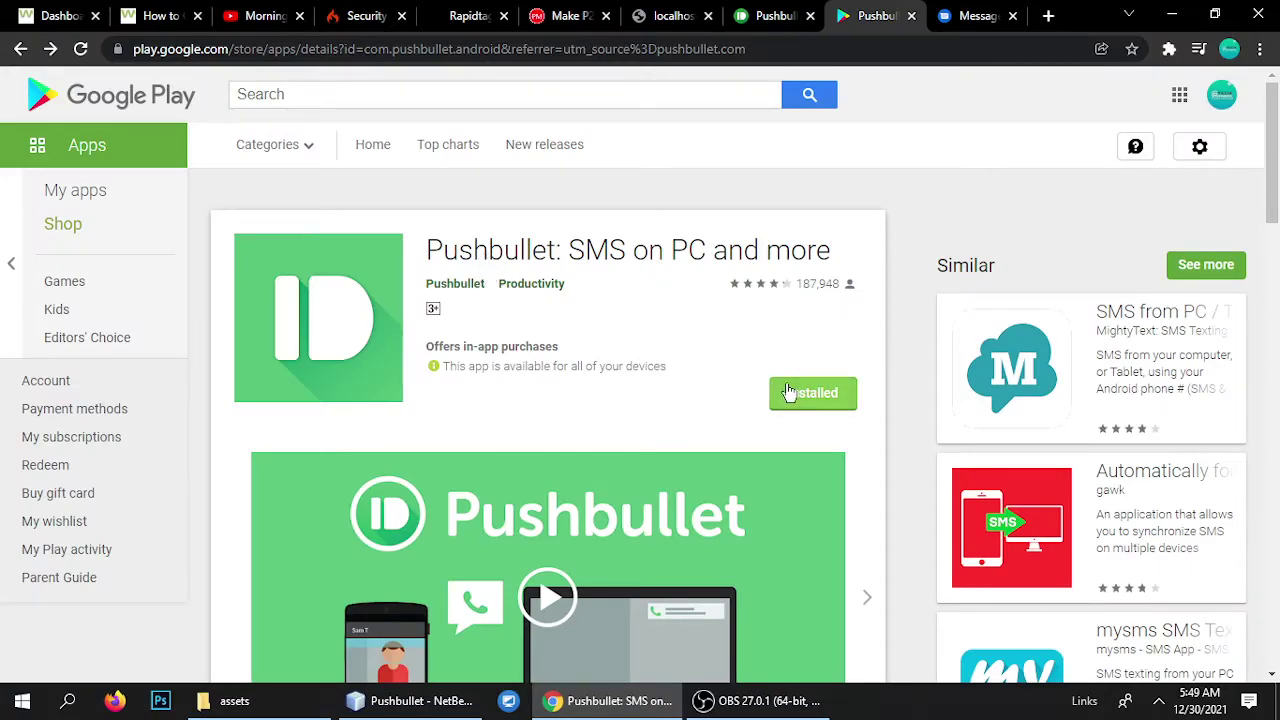
click(778, 16)
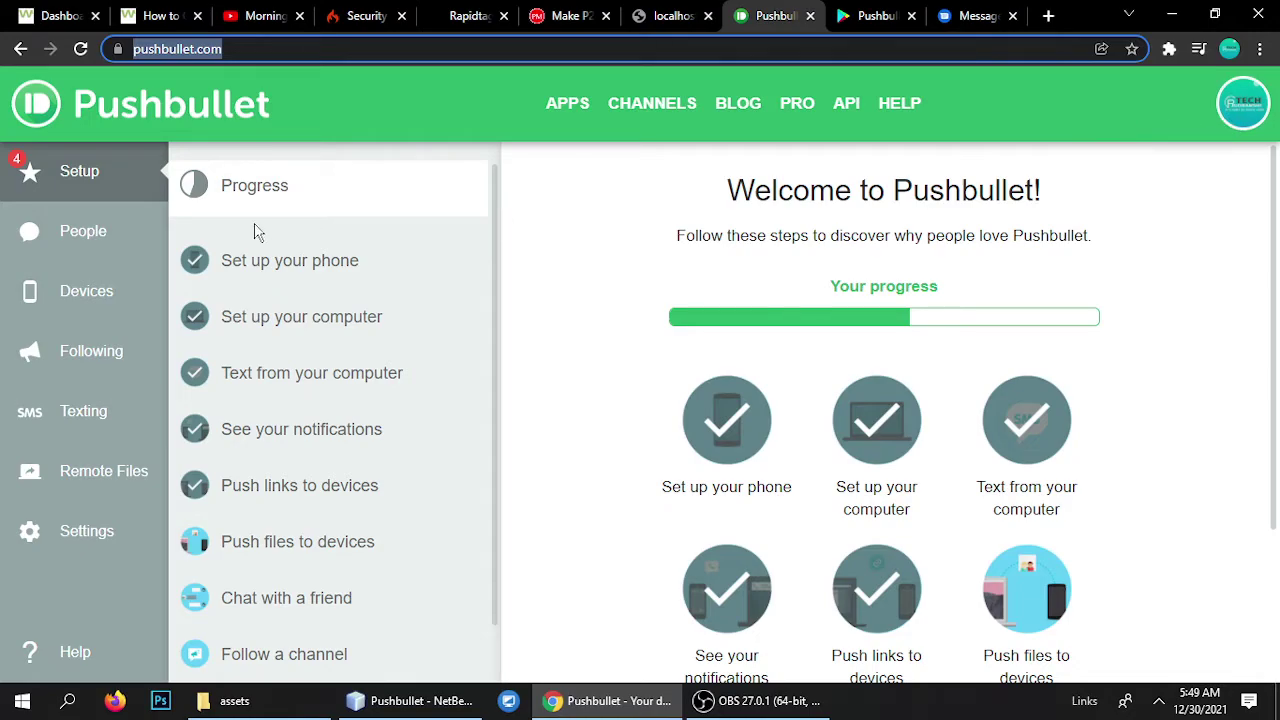
double_click(183, 50)
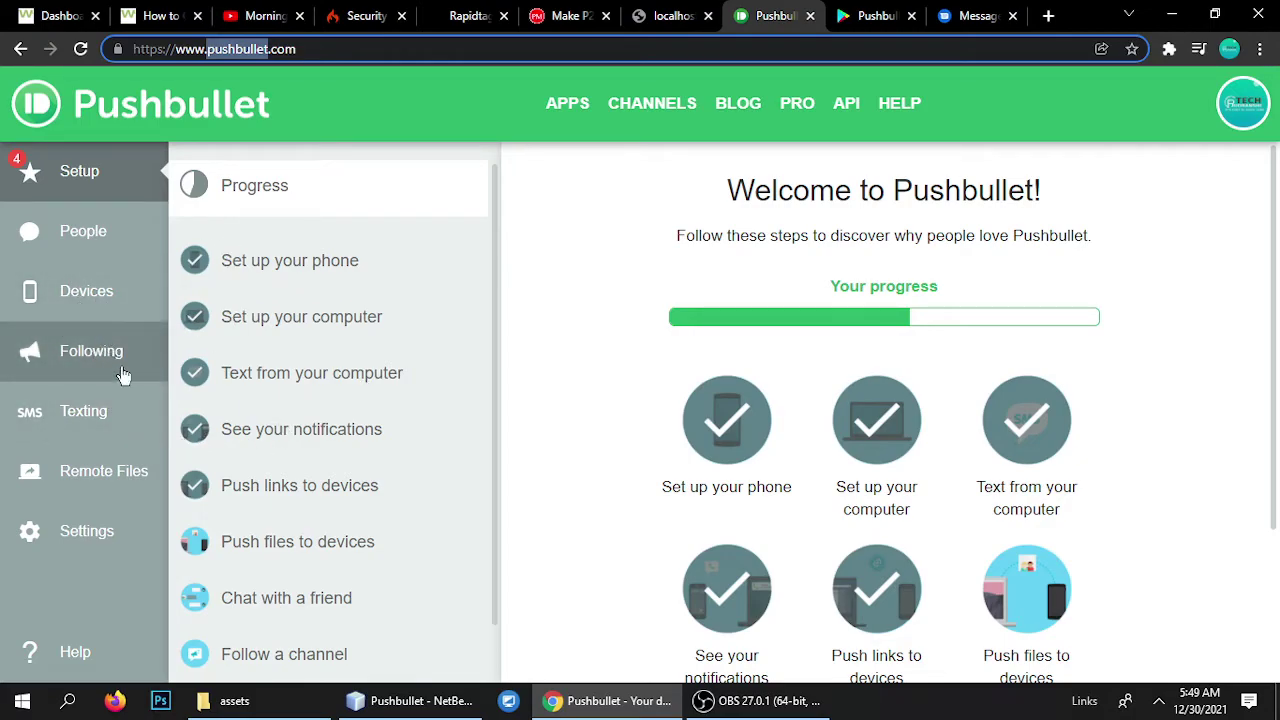
Reset all access tokens in Pushbullet's Account settings.
click(126, 543)
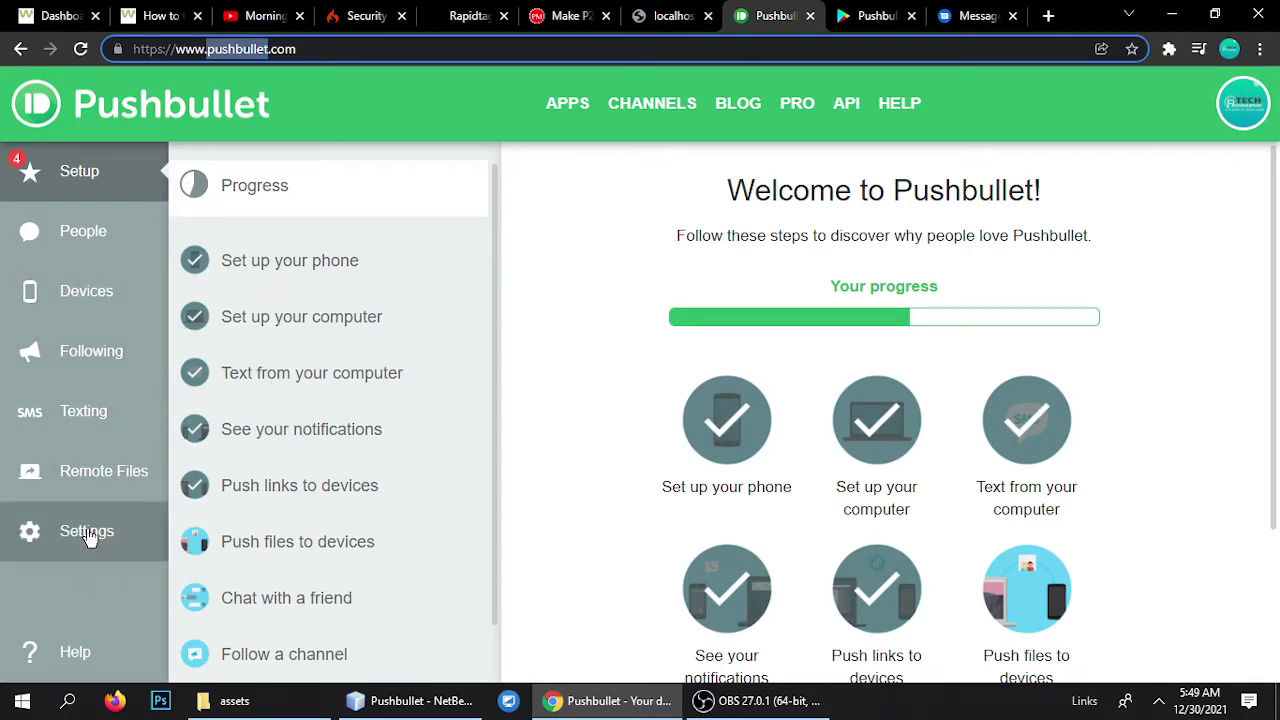
scroll(643, 400, down, 5)
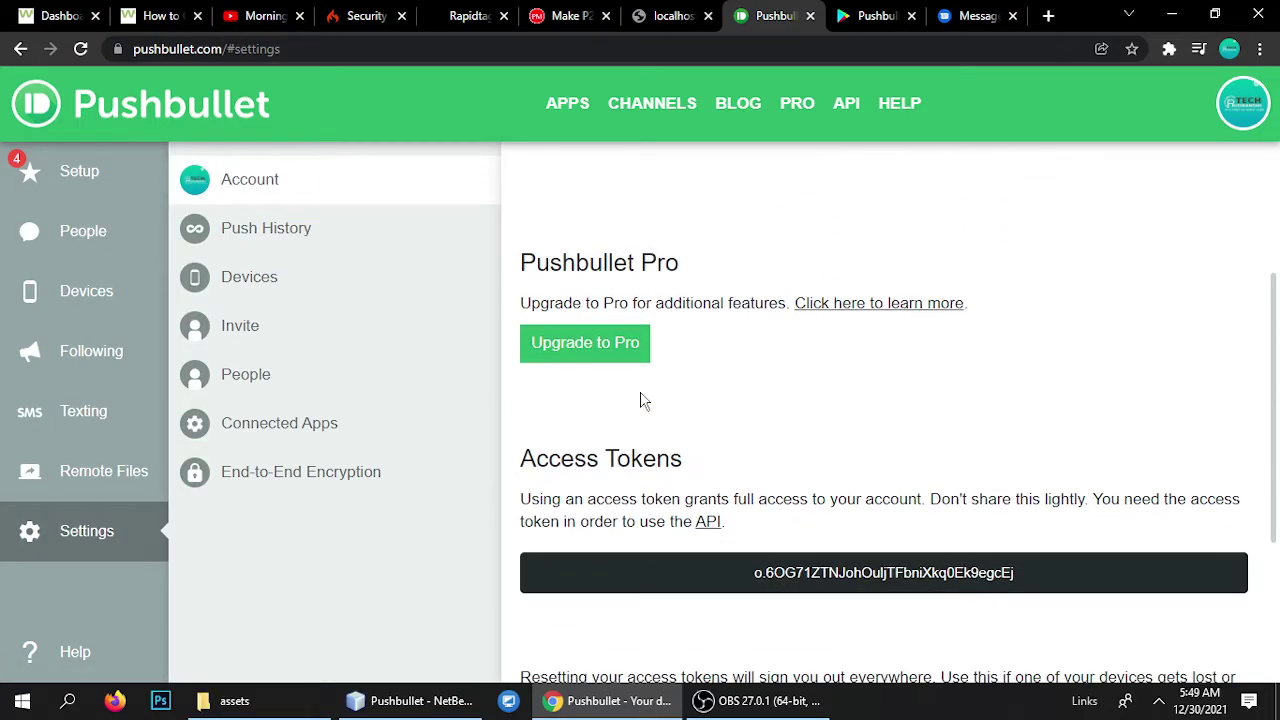
scroll(743, 524, down, 1)
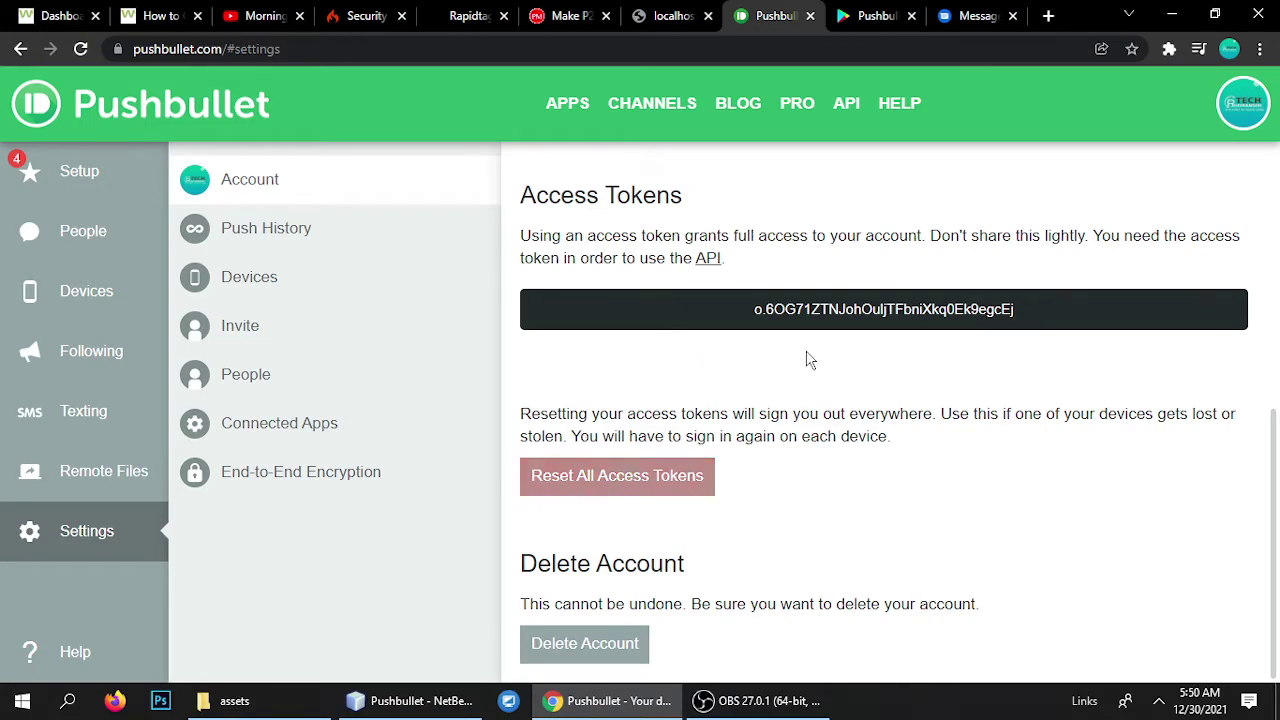
click(630, 477)
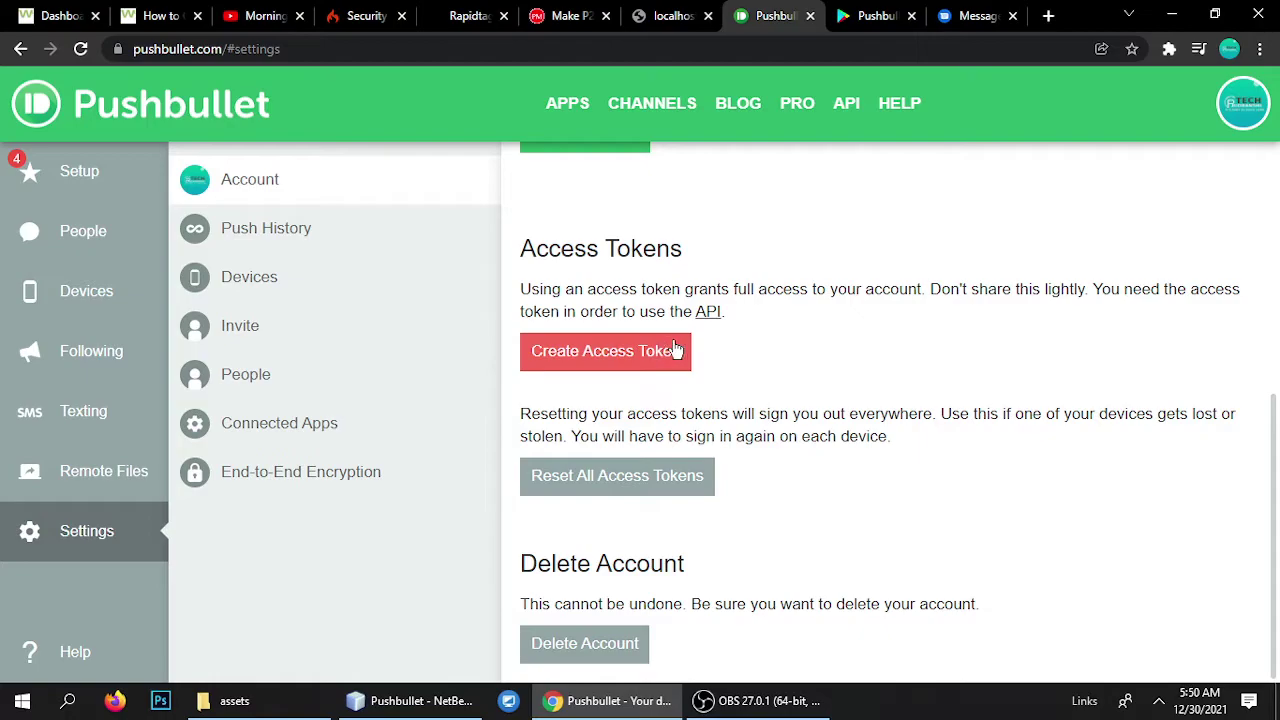
click(410, 700)
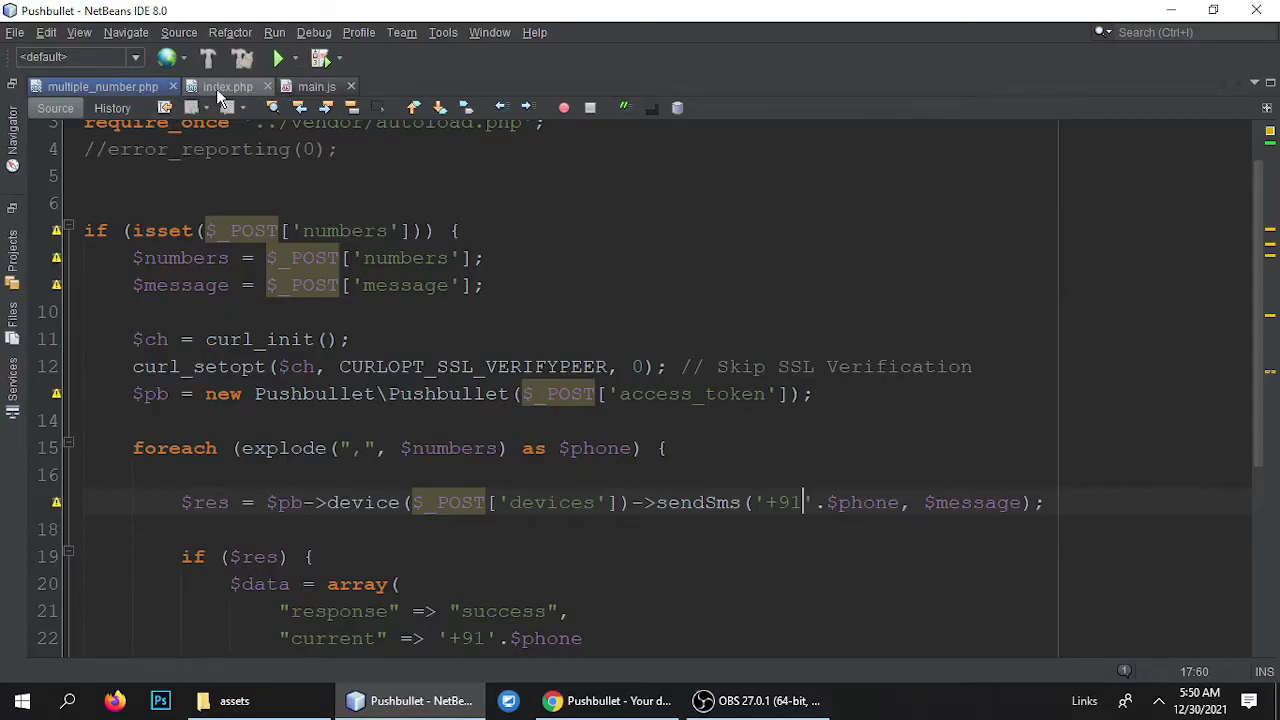
click(222, 87)
scroll(768, 370, up, 1)
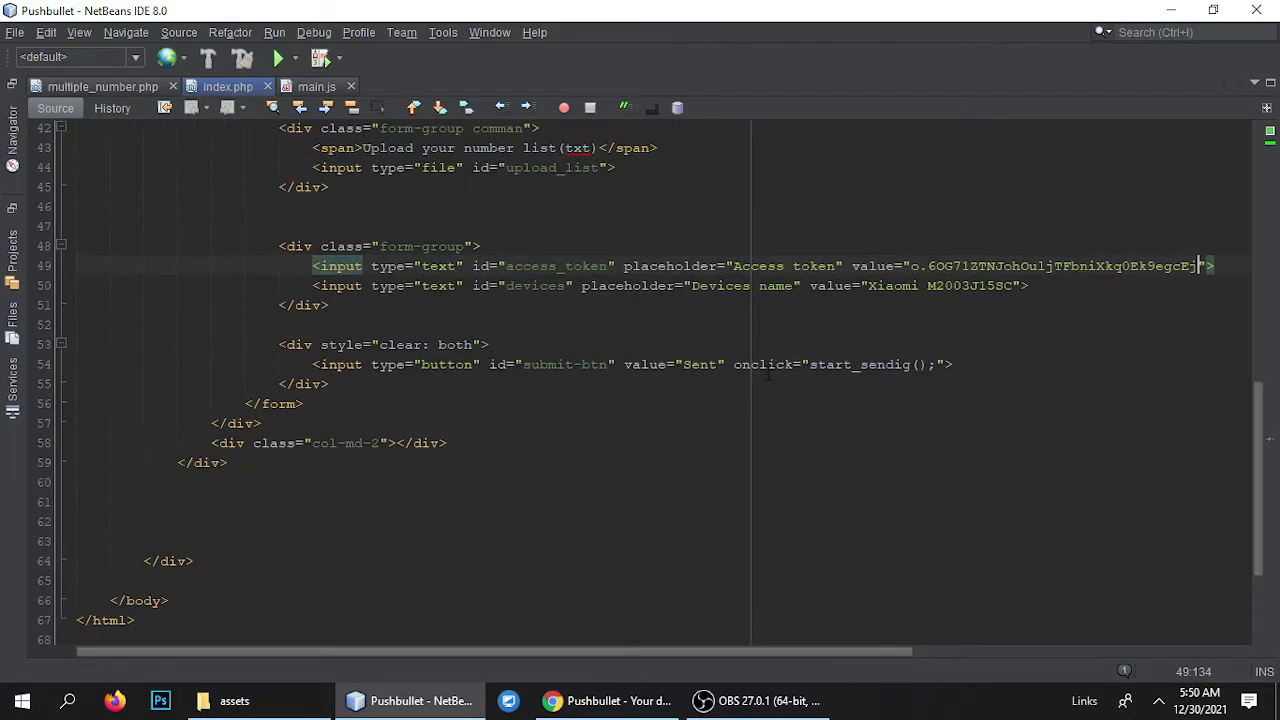
scroll(768, 372, up, 2)
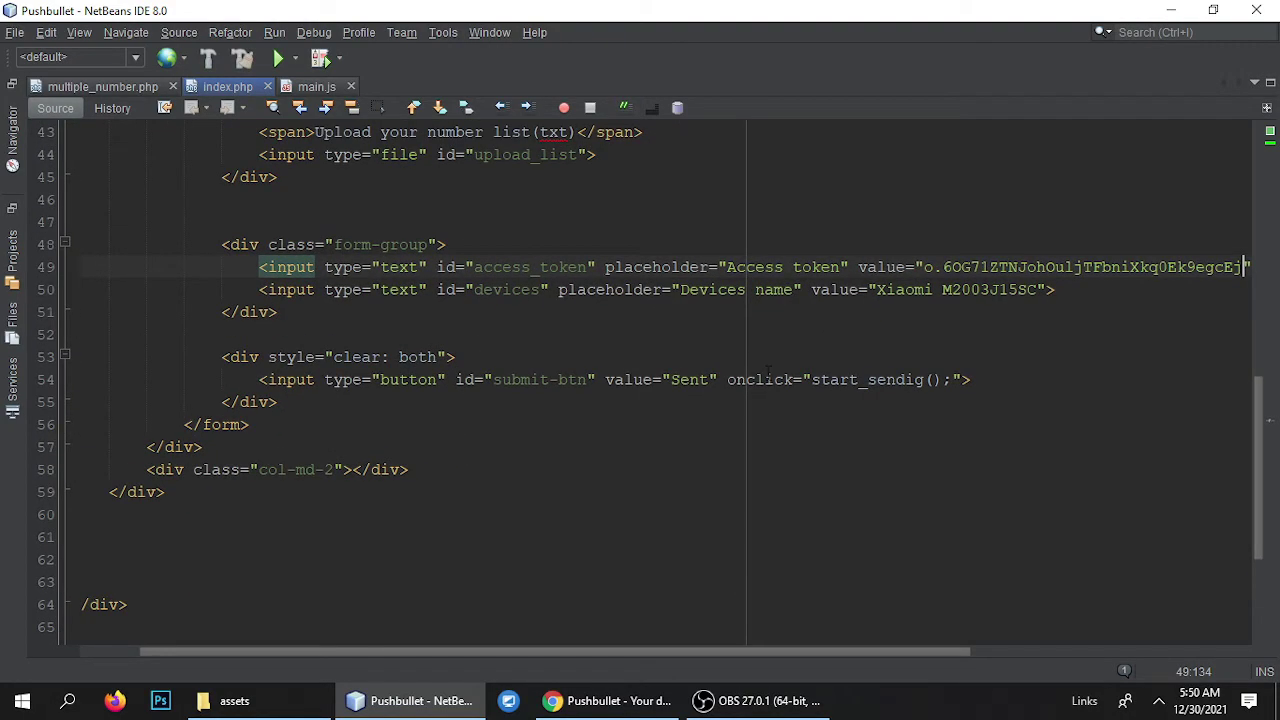
double_click(987, 270)
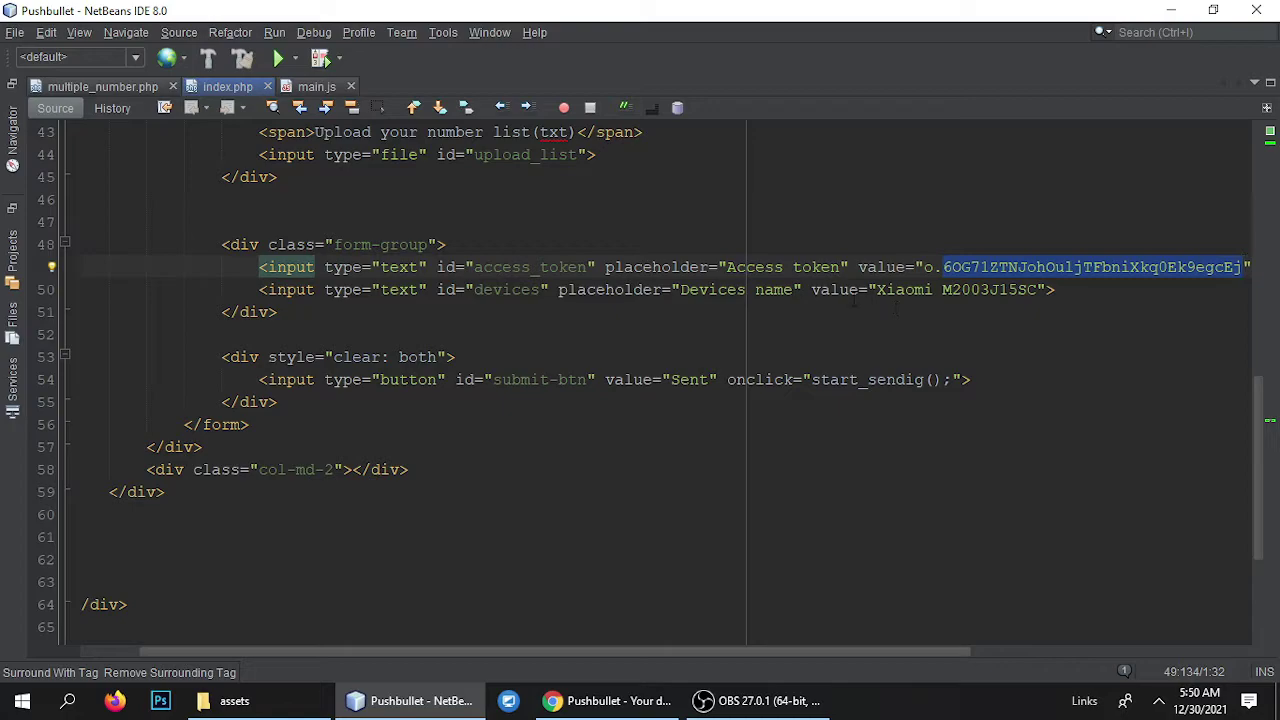
double_click(702, 290)
drag(877, 290, 1010, 290)
click(1012, 290)
double_click(915, 290)
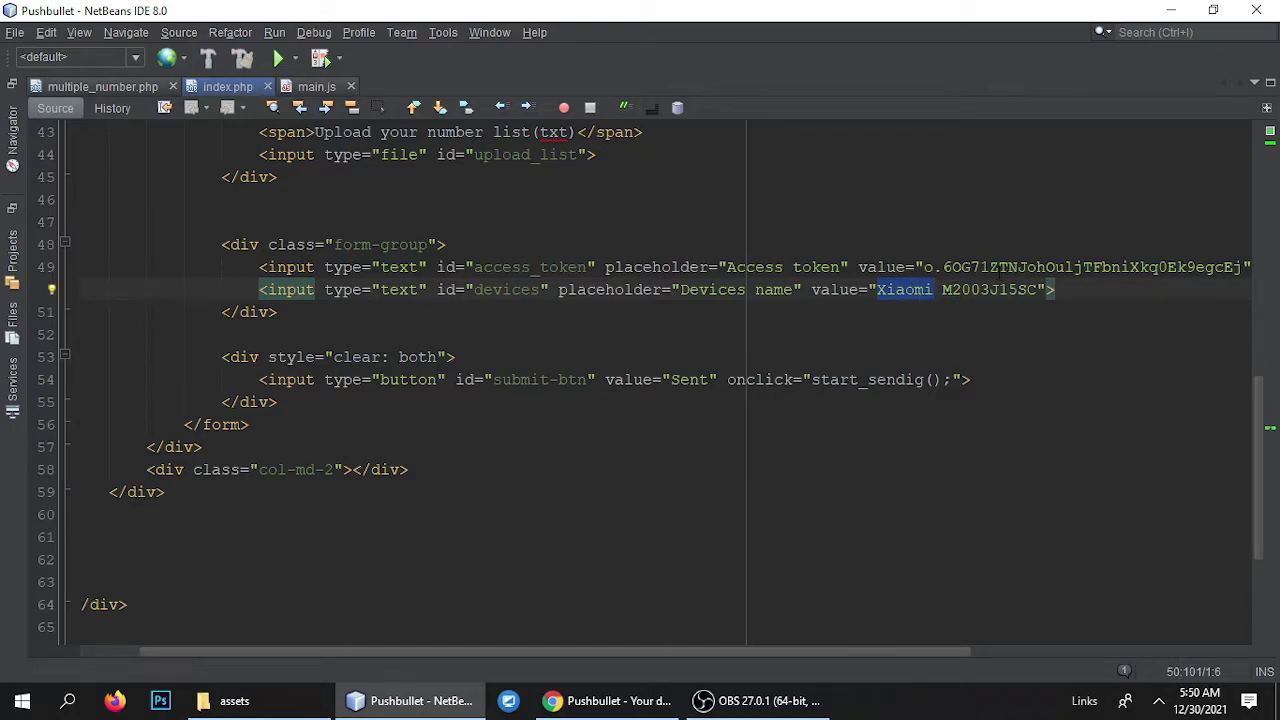
click(881, 292)
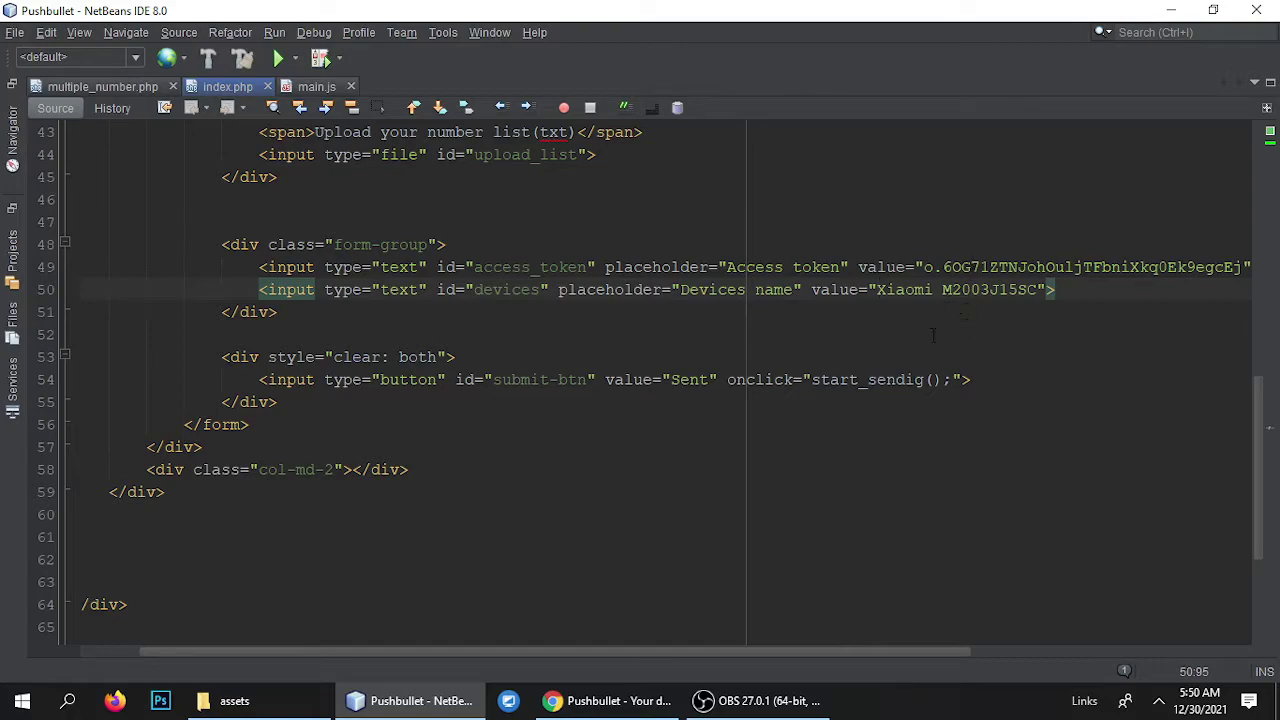
mouse_move(605, 708)
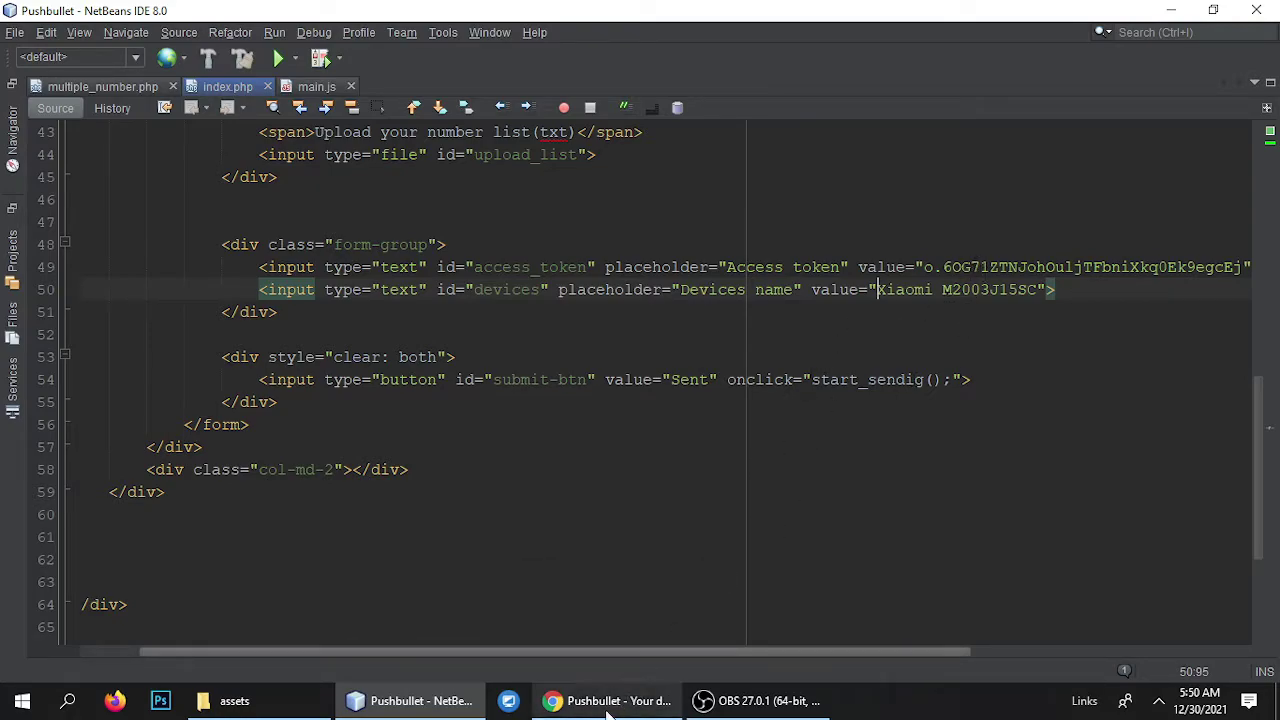
click(605, 700)
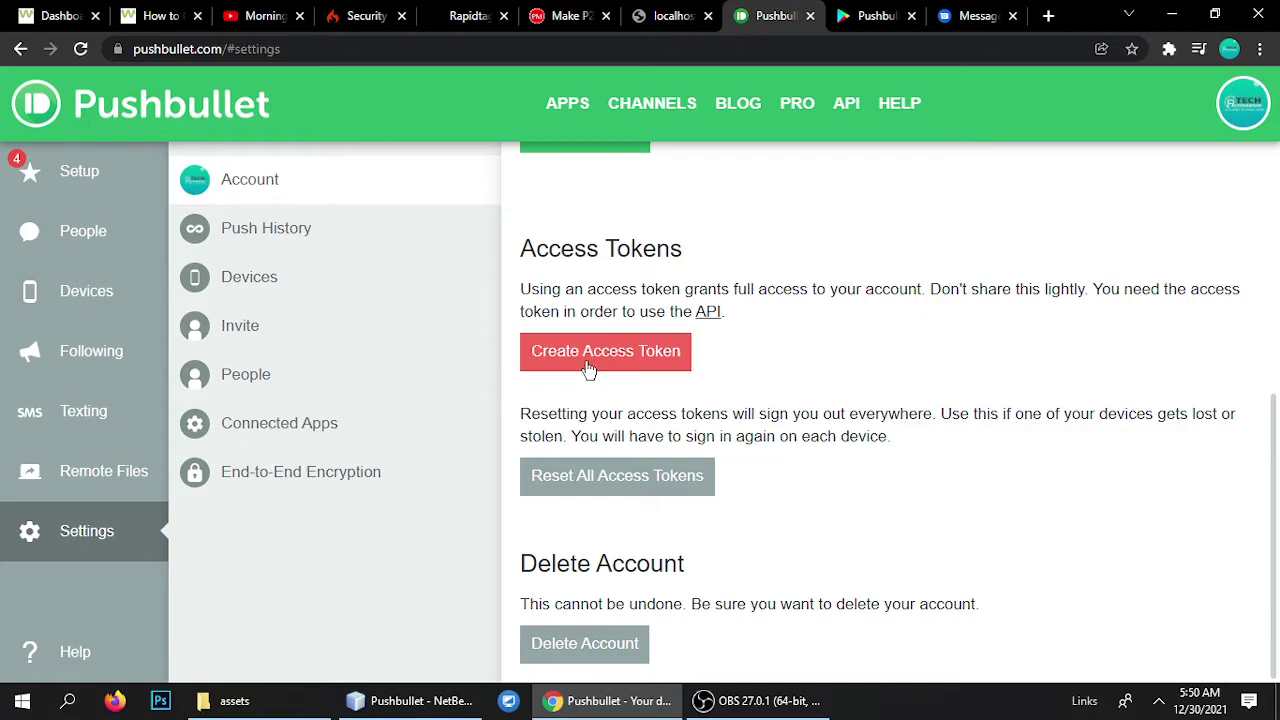
Check the device name Xiaomi M2003J15SC on Pushbullet's Devices page, then return to NetBeans.
click(480, 698)
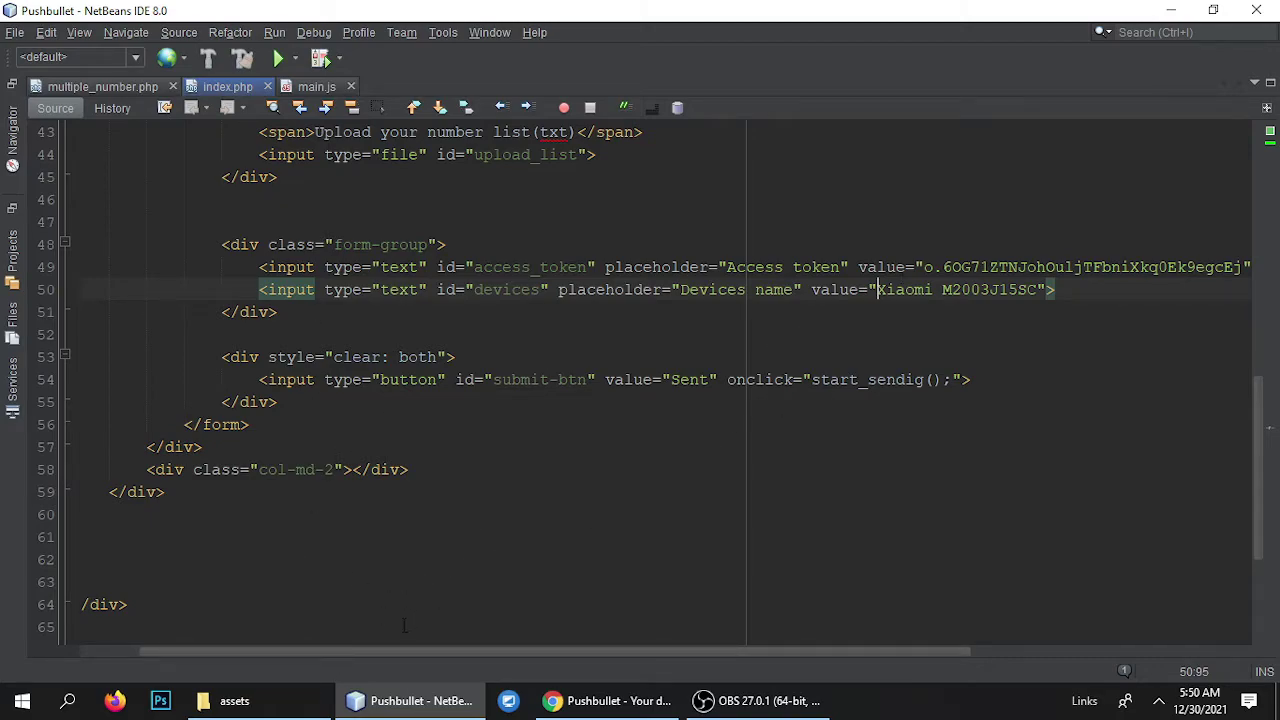
click(610, 700)
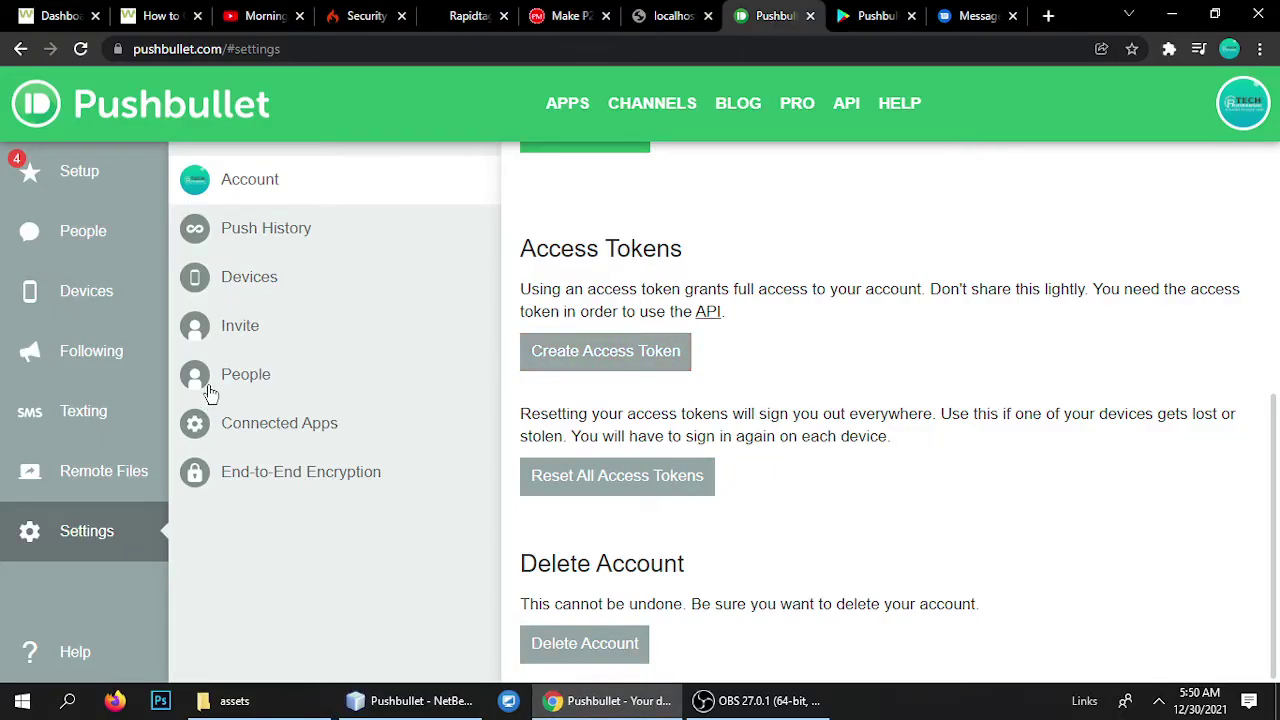
click(232, 280)
click(777, 278)
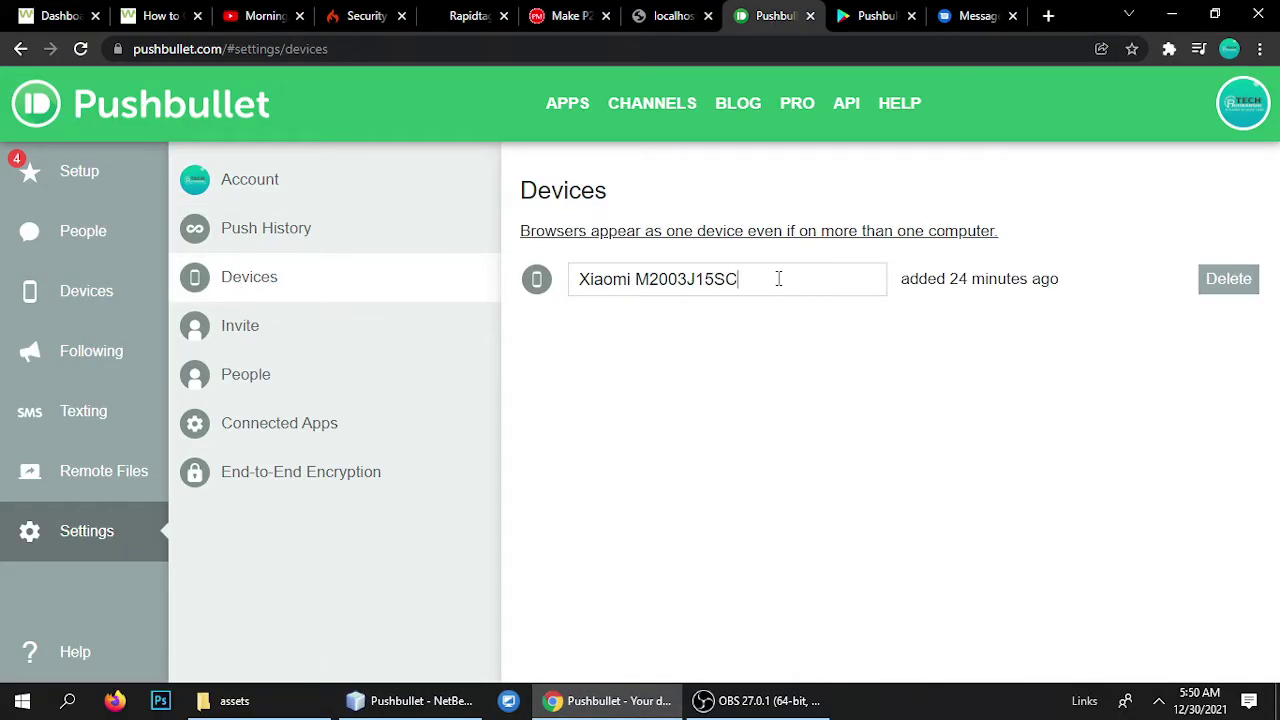
key(ctrl+a)
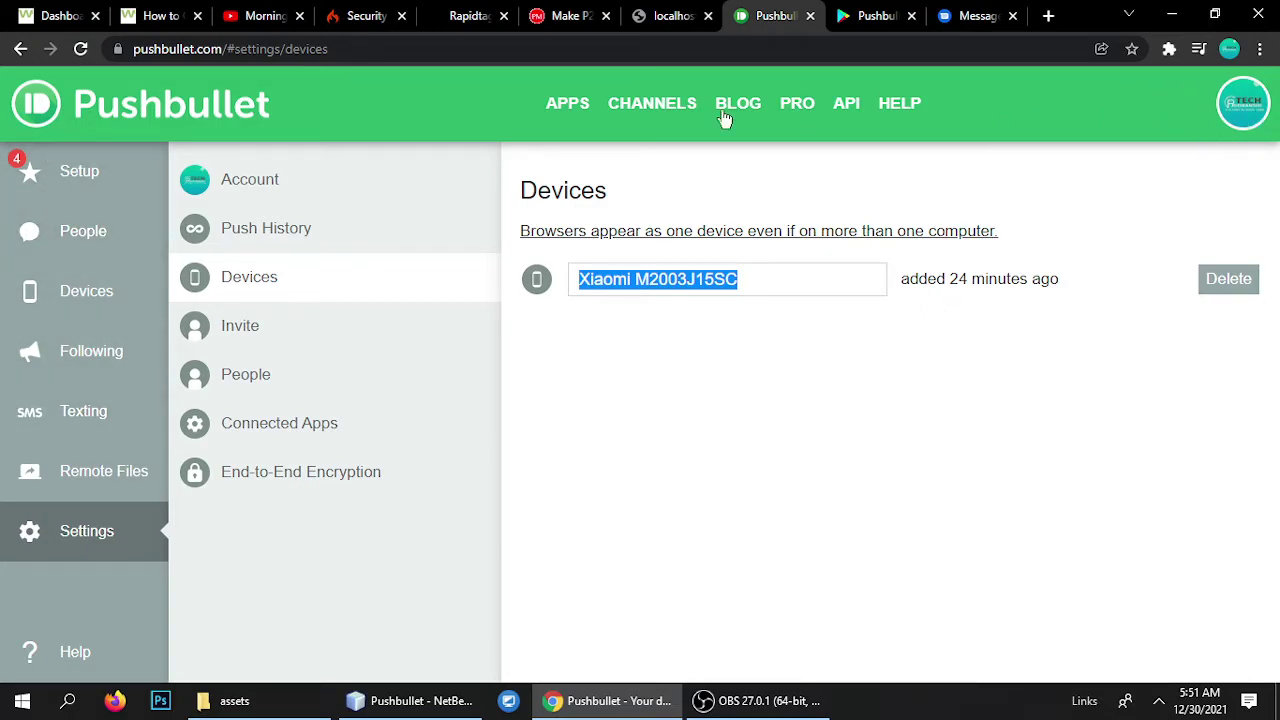
click(648, 313)
drag(659, 281, 571, 289)
click(600, 330)
click(410, 700)
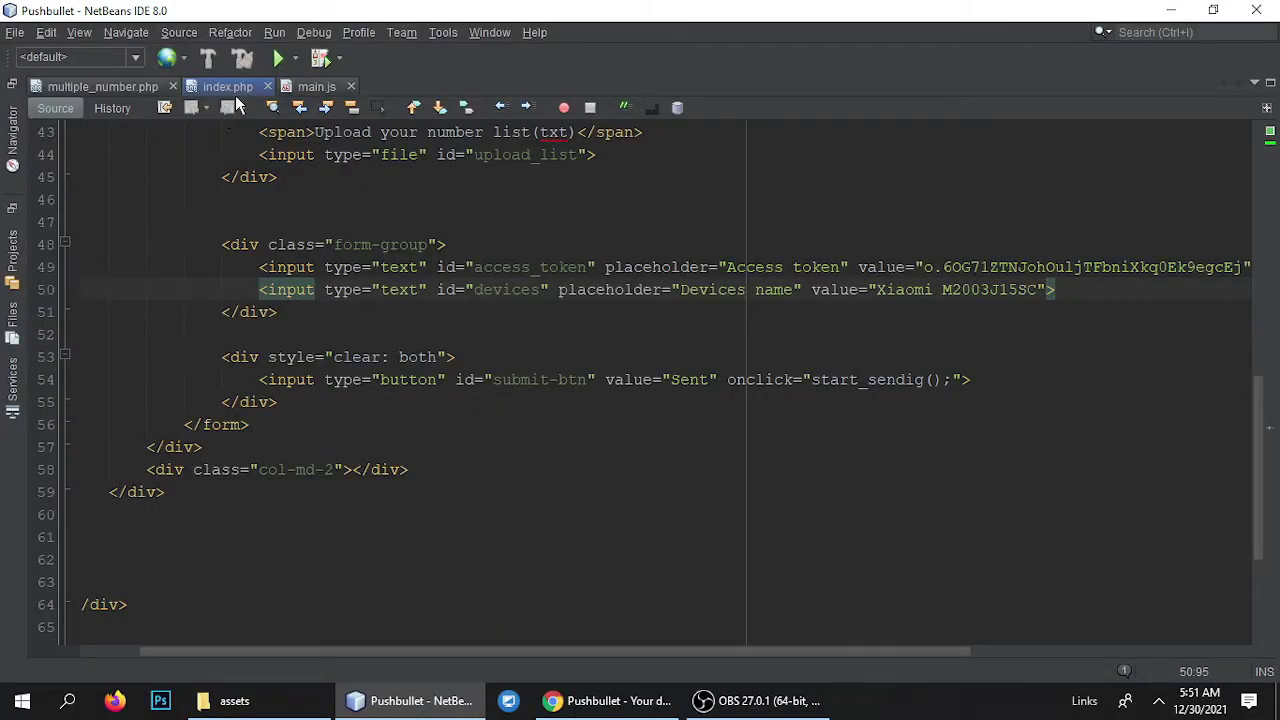
Go up to the start folder in File Explorer.
scroll(310, 245, up, 10)
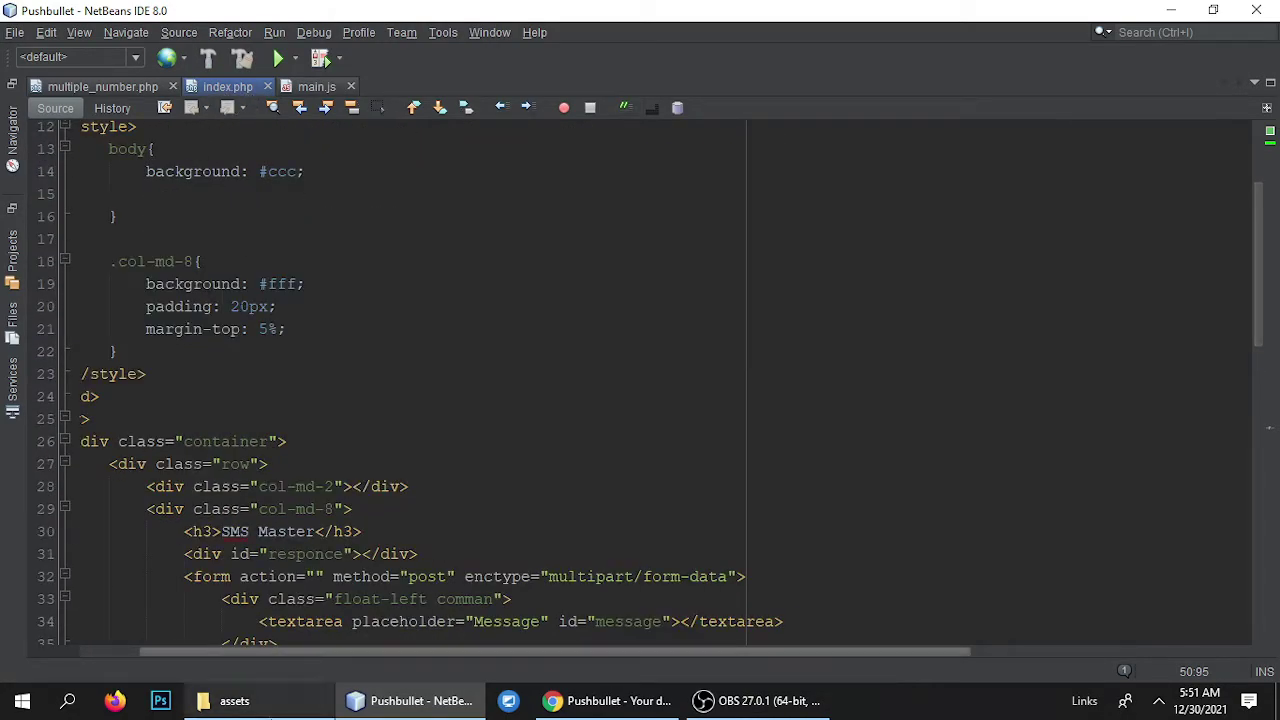
click(225, 700)
key(alt+Up)
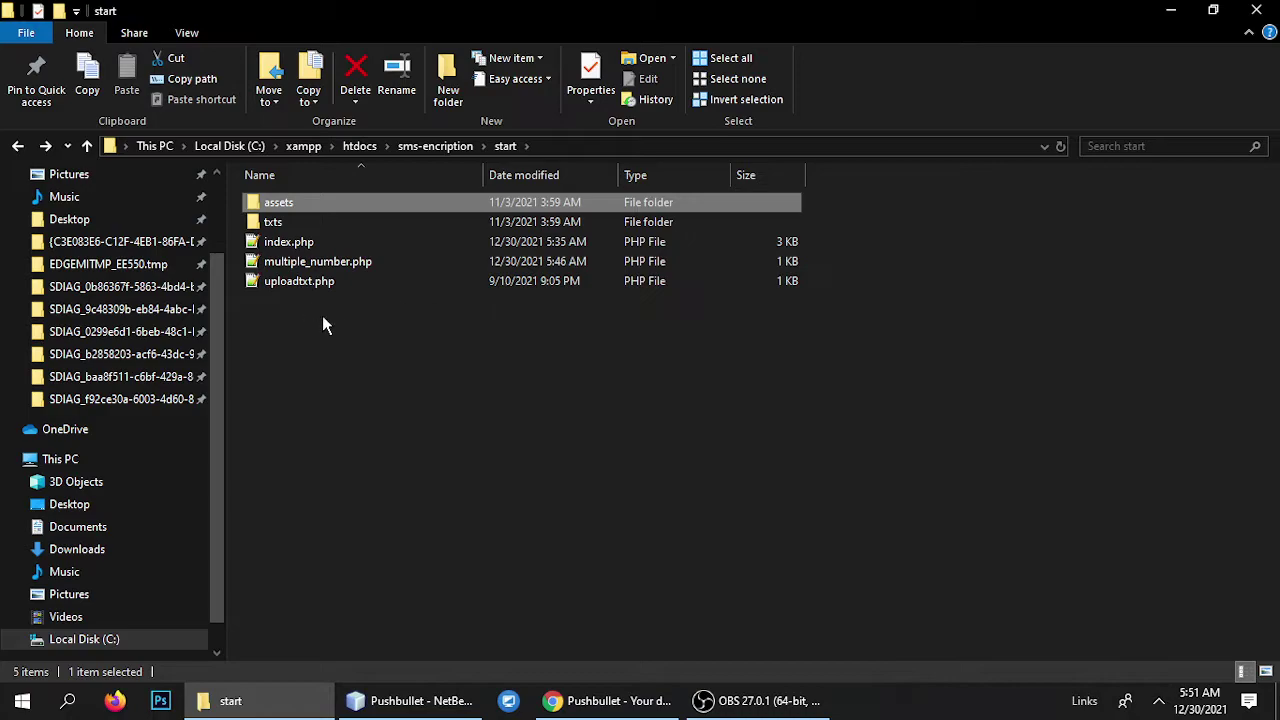
click(458, 469)
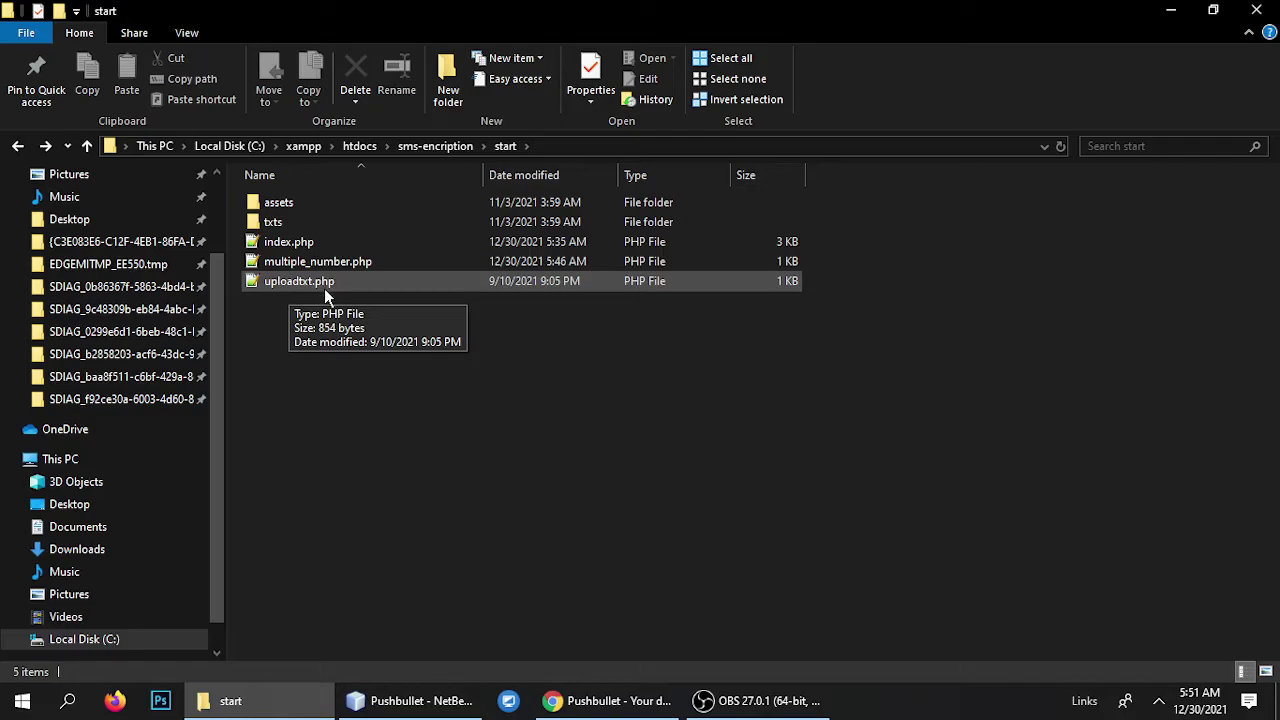
On the SMS Master page, open and cancel the number-list file picker, then select both numbers.
key(alt+Tab)
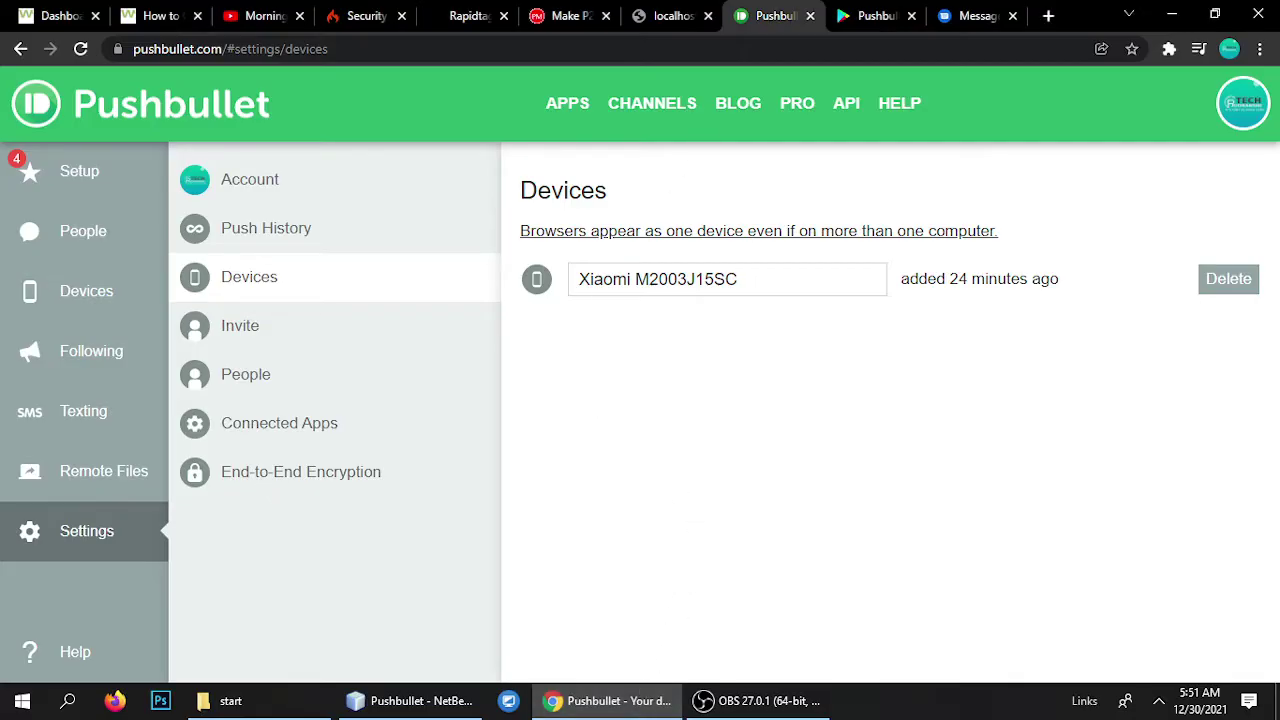
click(693, 20)
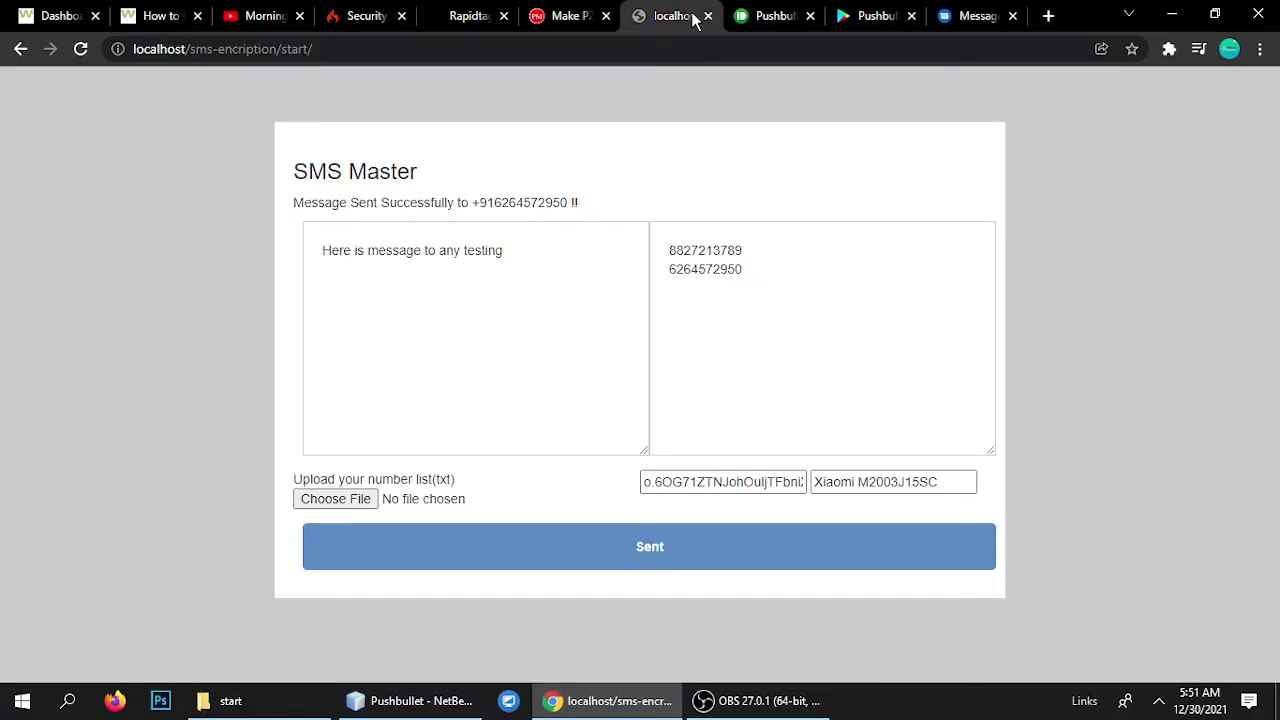
click(323, 506)
click(1060, 641)
drag(849, 349, 575, 225)
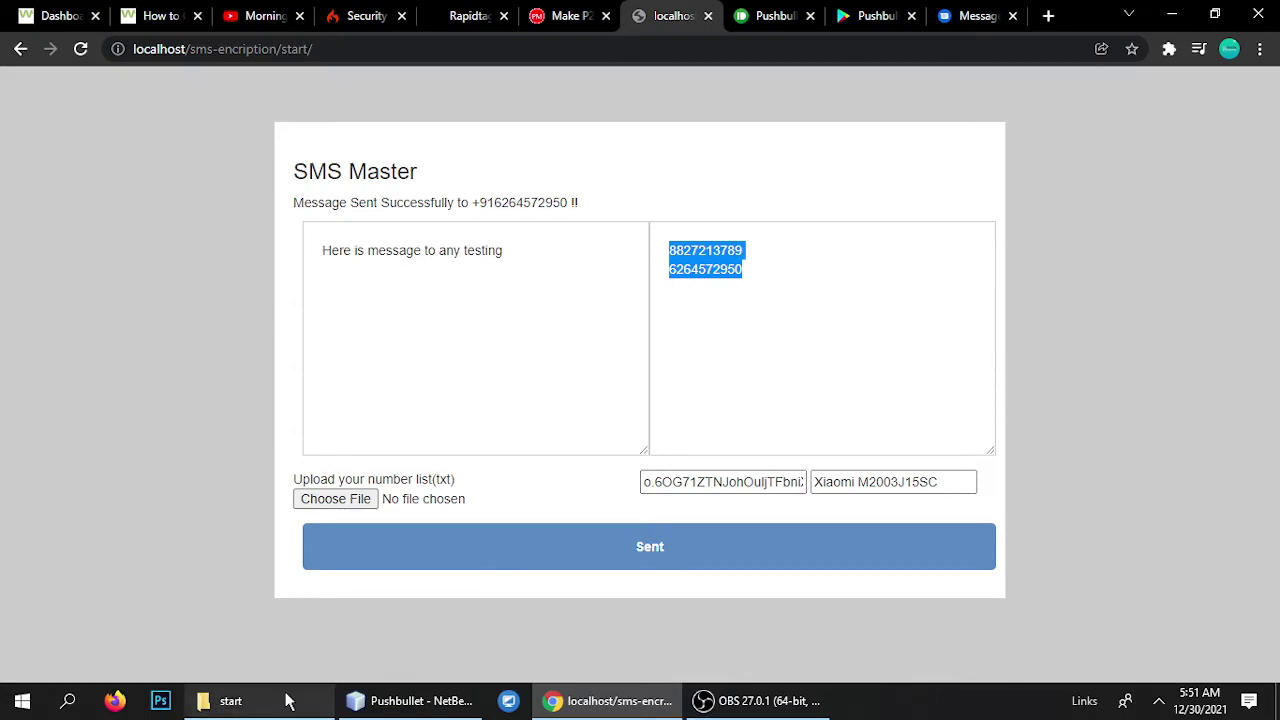
Drag index.php from the start folder into the NetBeans editor.
click(222, 700)
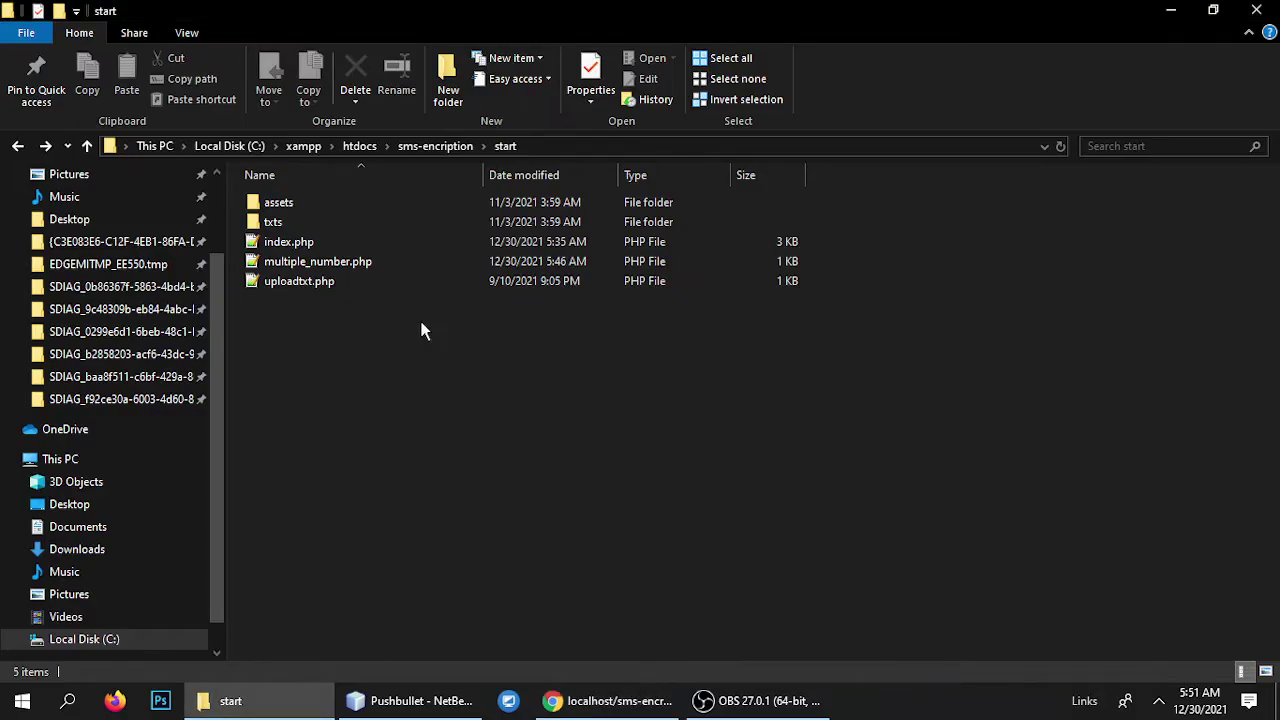
click(289, 246)
drag(281, 243, 810, 104)
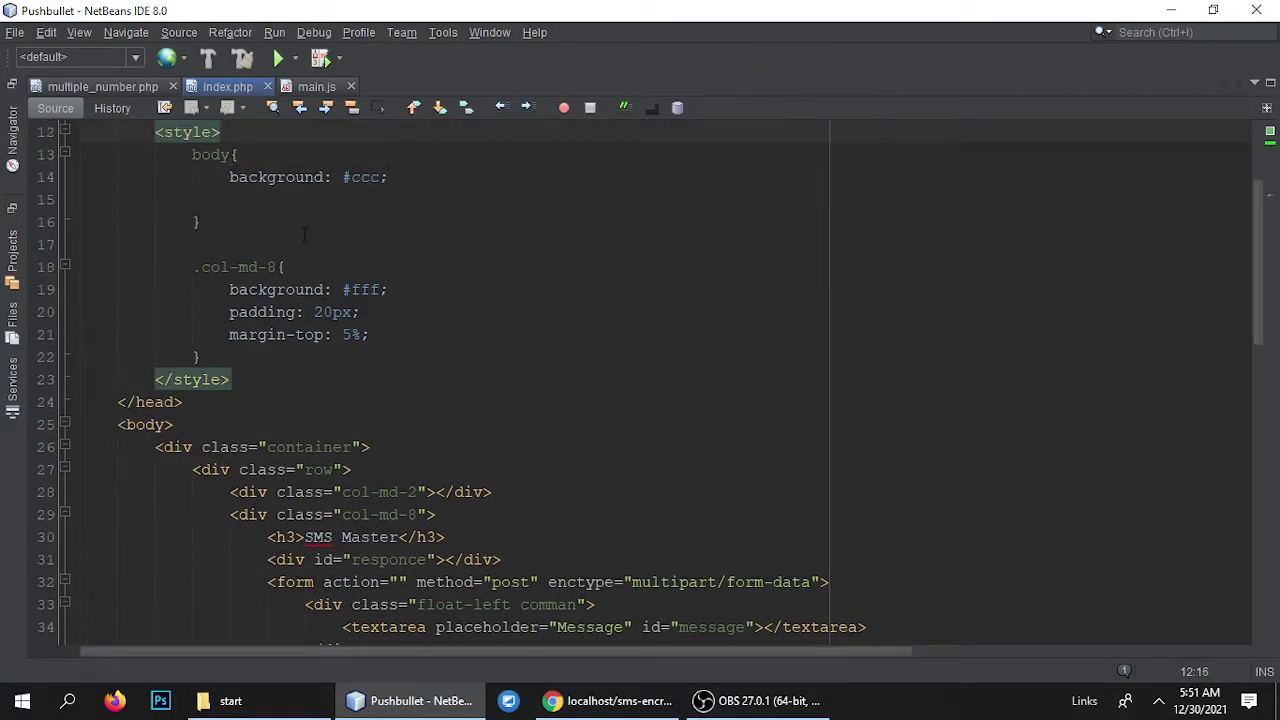
Scroll through index.php and glance at the SMS Master page in the browser.
scroll(483, 404, down, 5)
scroll(483, 404, up, 6)
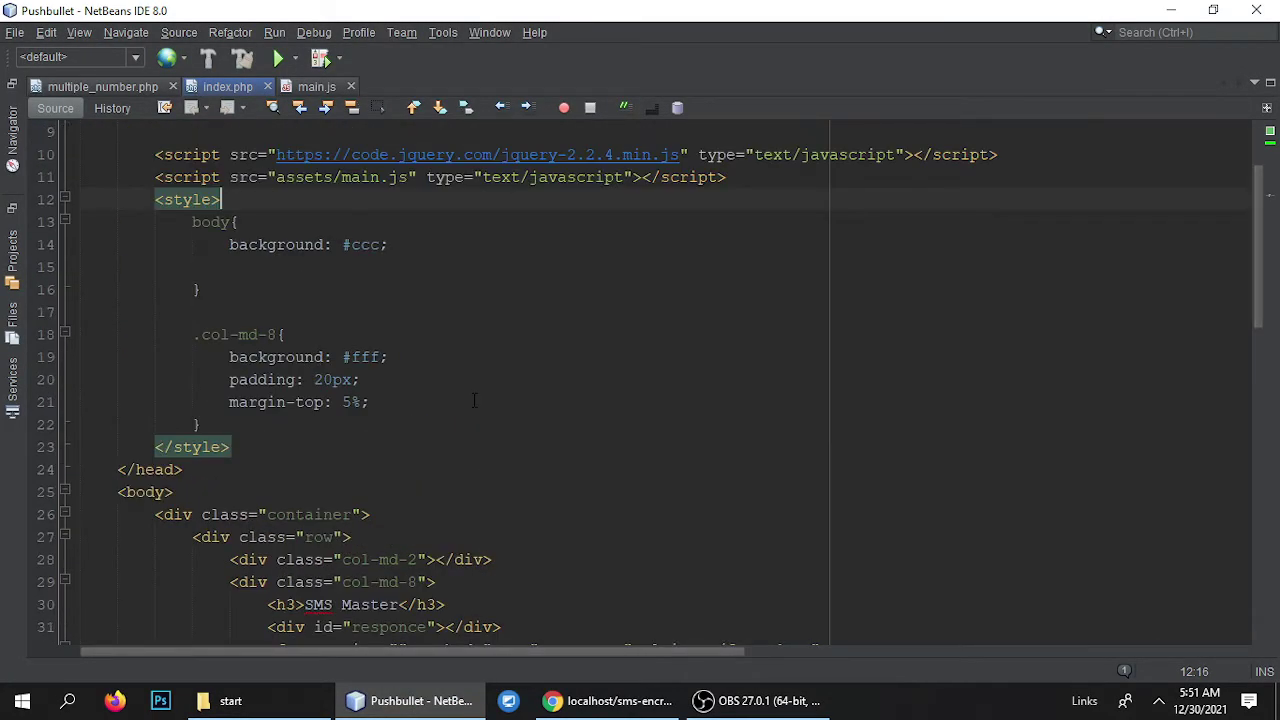
scroll(510, 400, down, 6)
scroll(536, 398, down, 5)
click(608, 700)
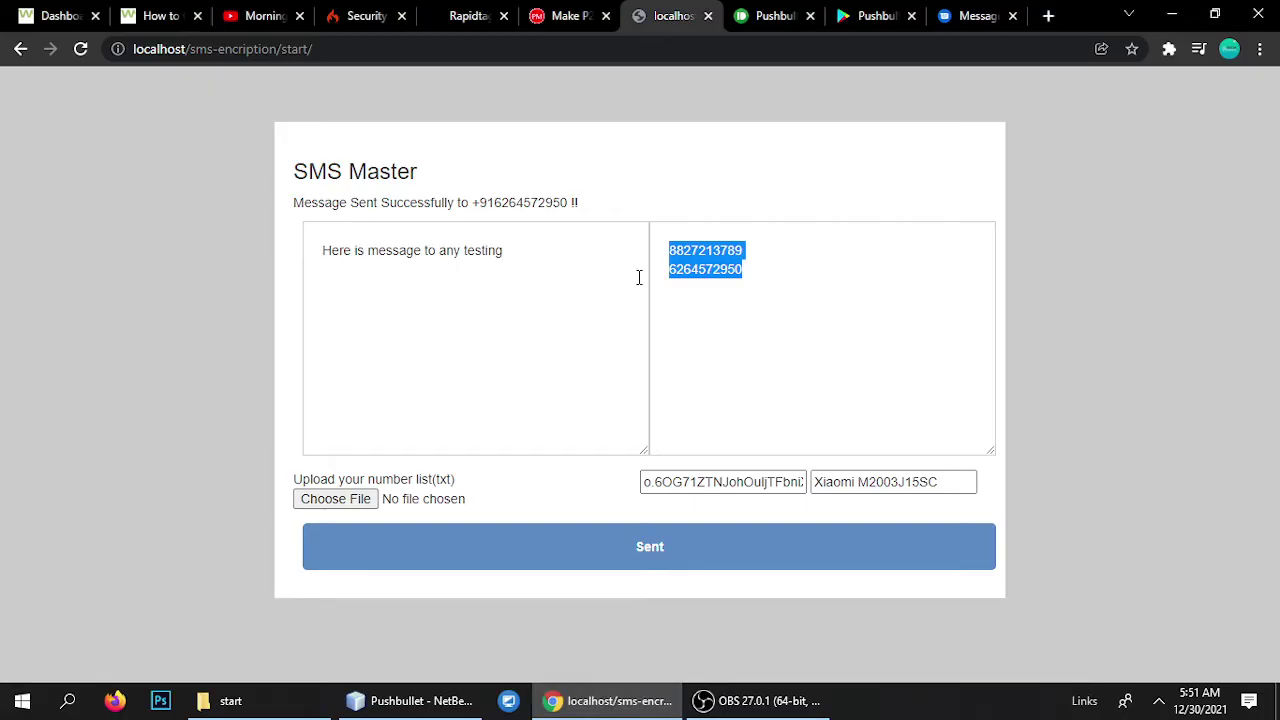
click(414, 700)
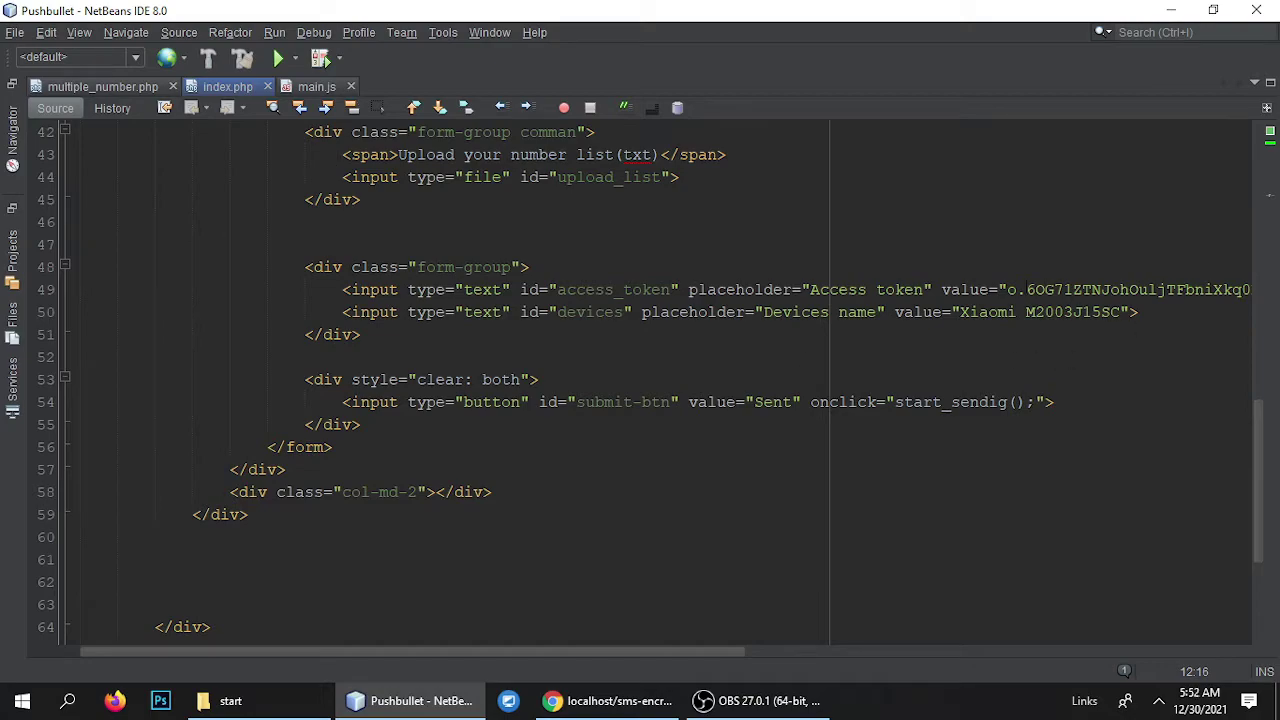
Highlight the access token and device name in index.php, then open multiple_number.php in NetBeans.
double_click(1140, 290)
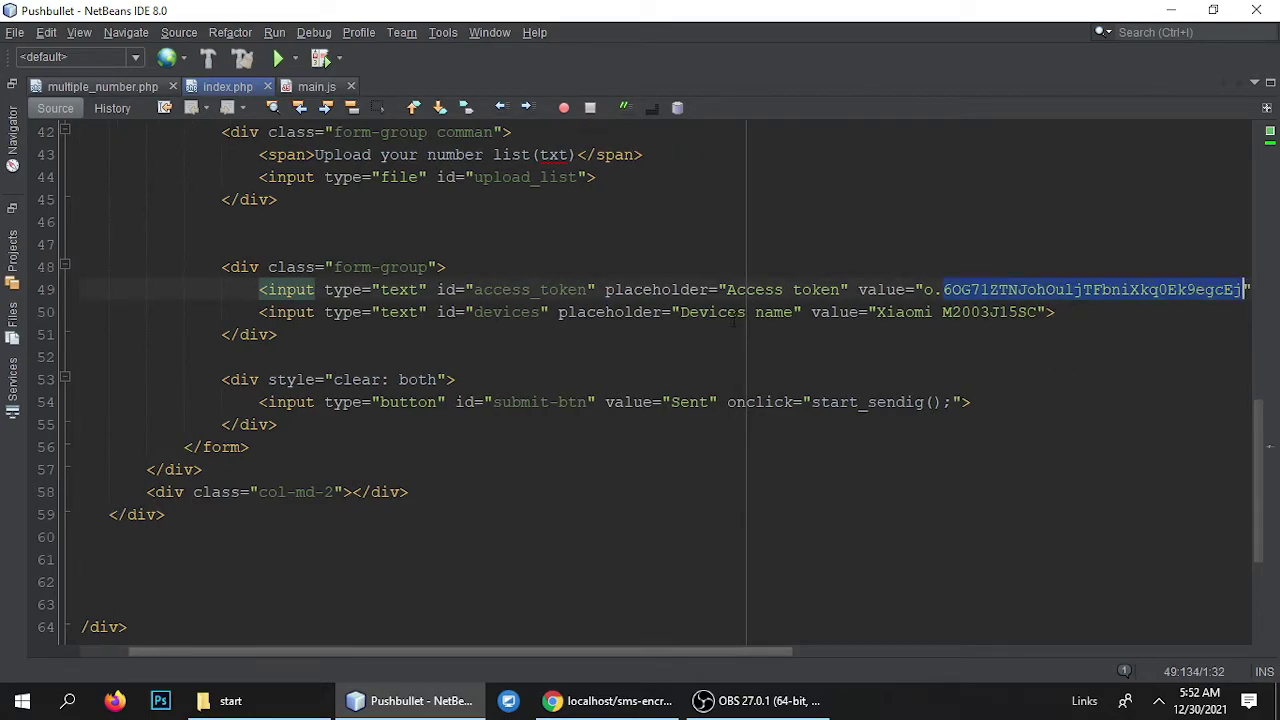
double_click(995, 312)
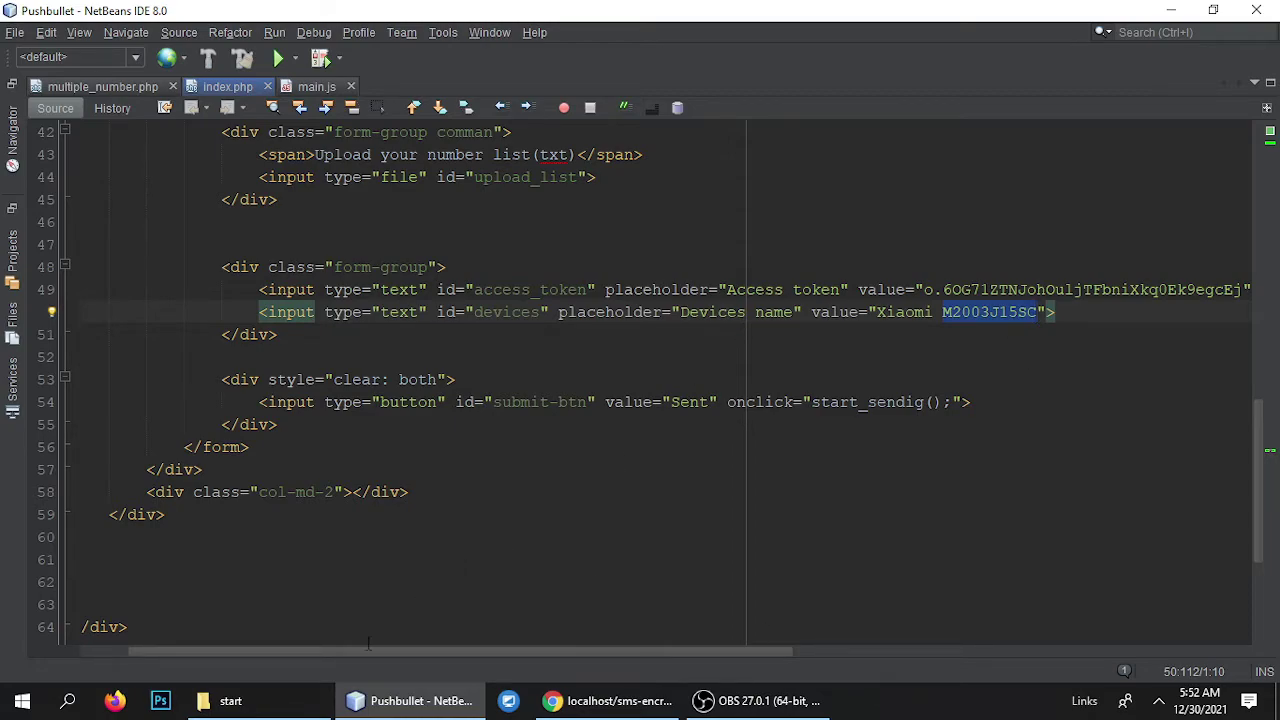
click(225, 700)
drag(330, 262, 875, 152)
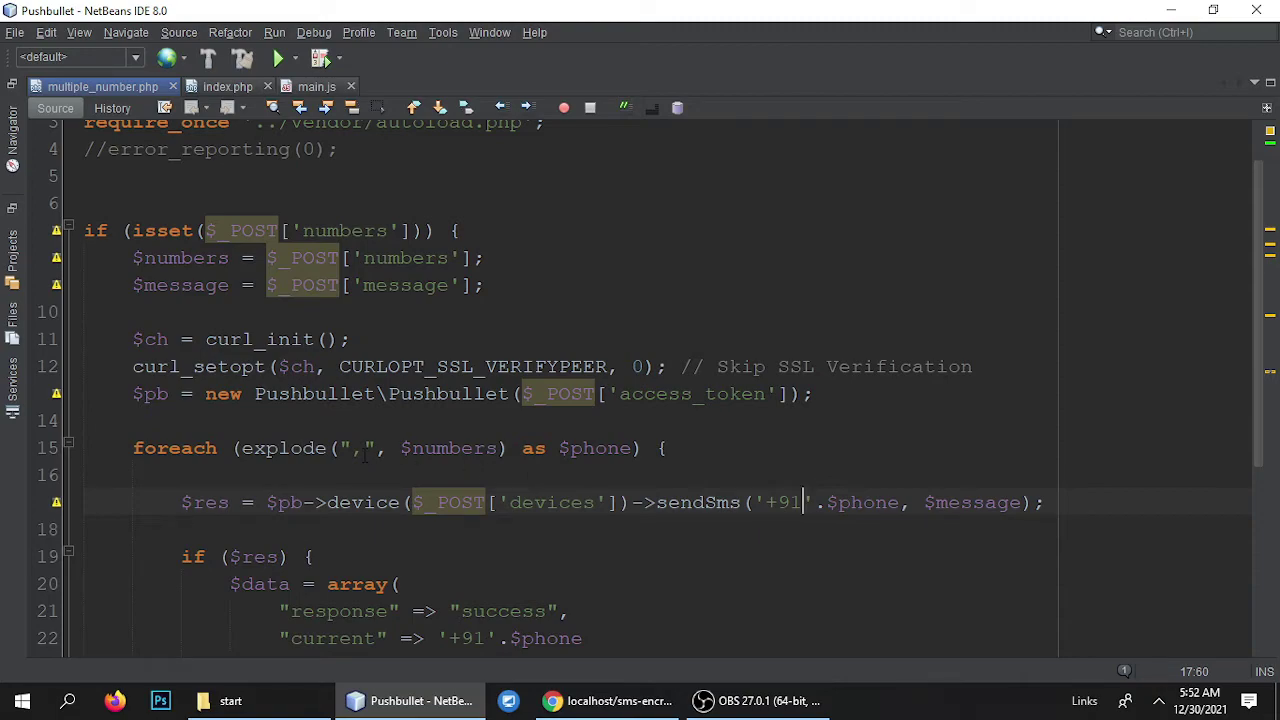
Select the '+91' prefix on line 17 of the code.
scroll(548, 407, down, 2)
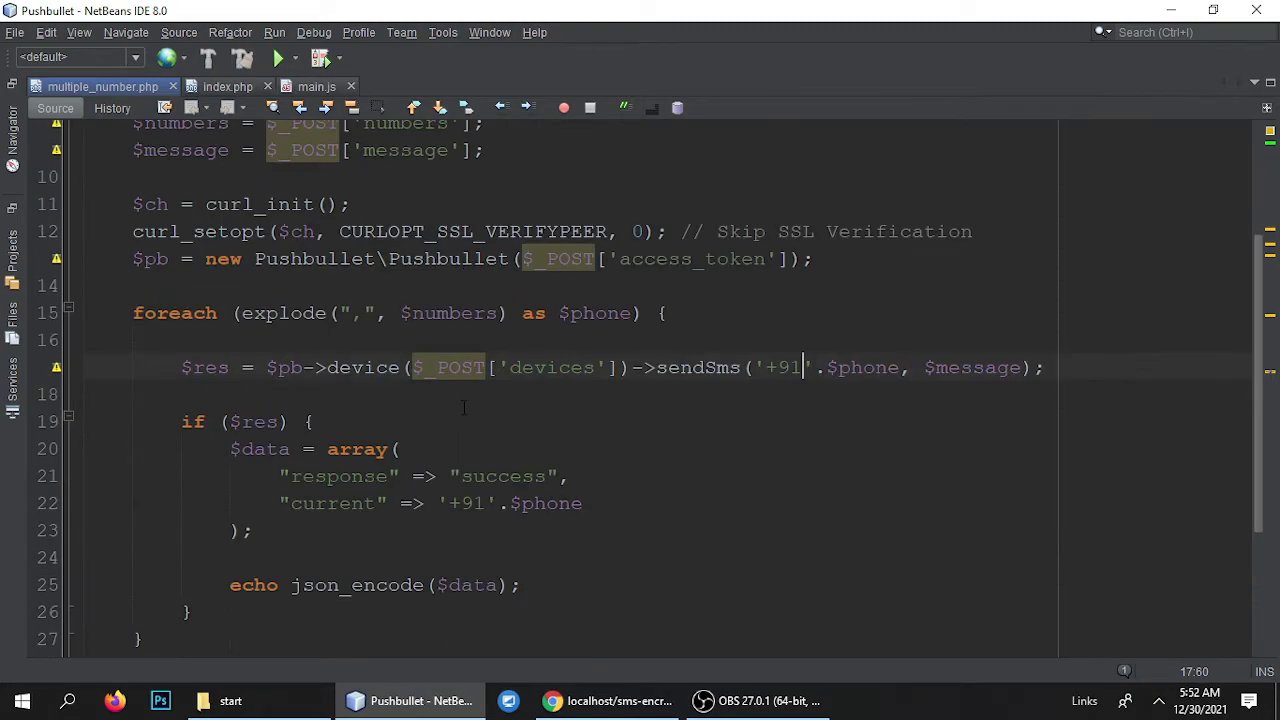
scroll(400, 300, up, 1)
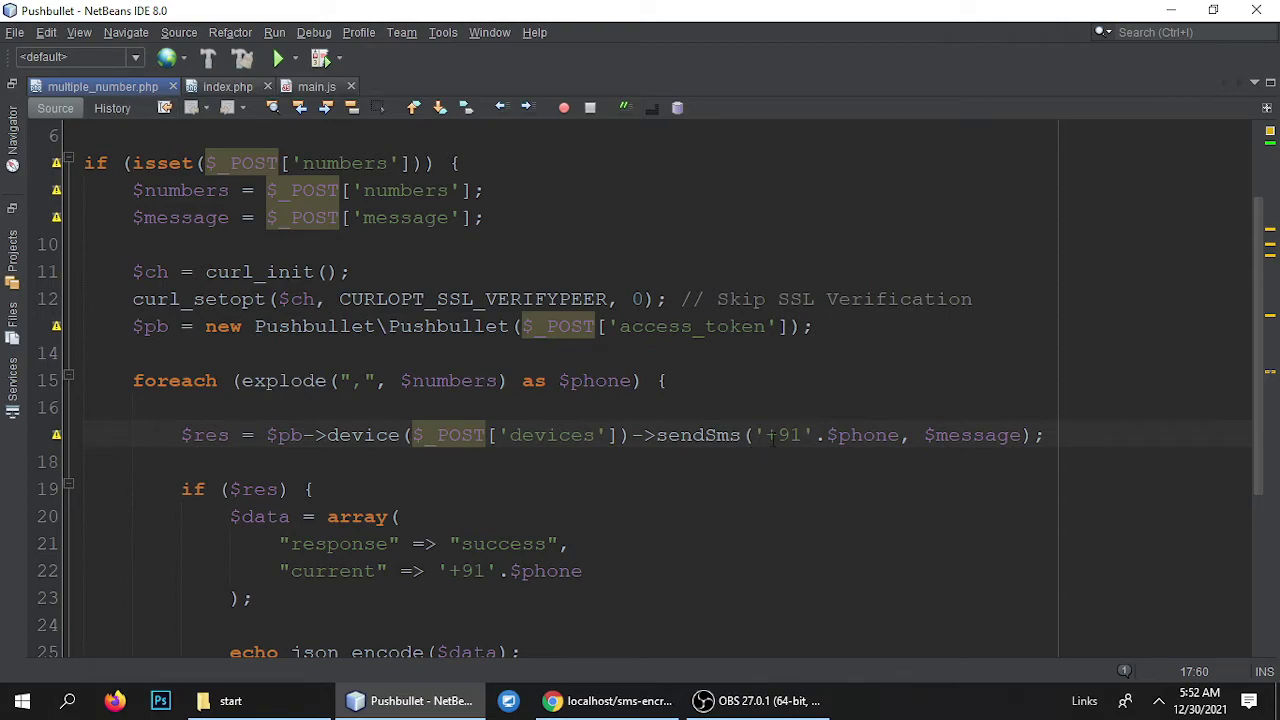
scroll(848, 415, down, 2)
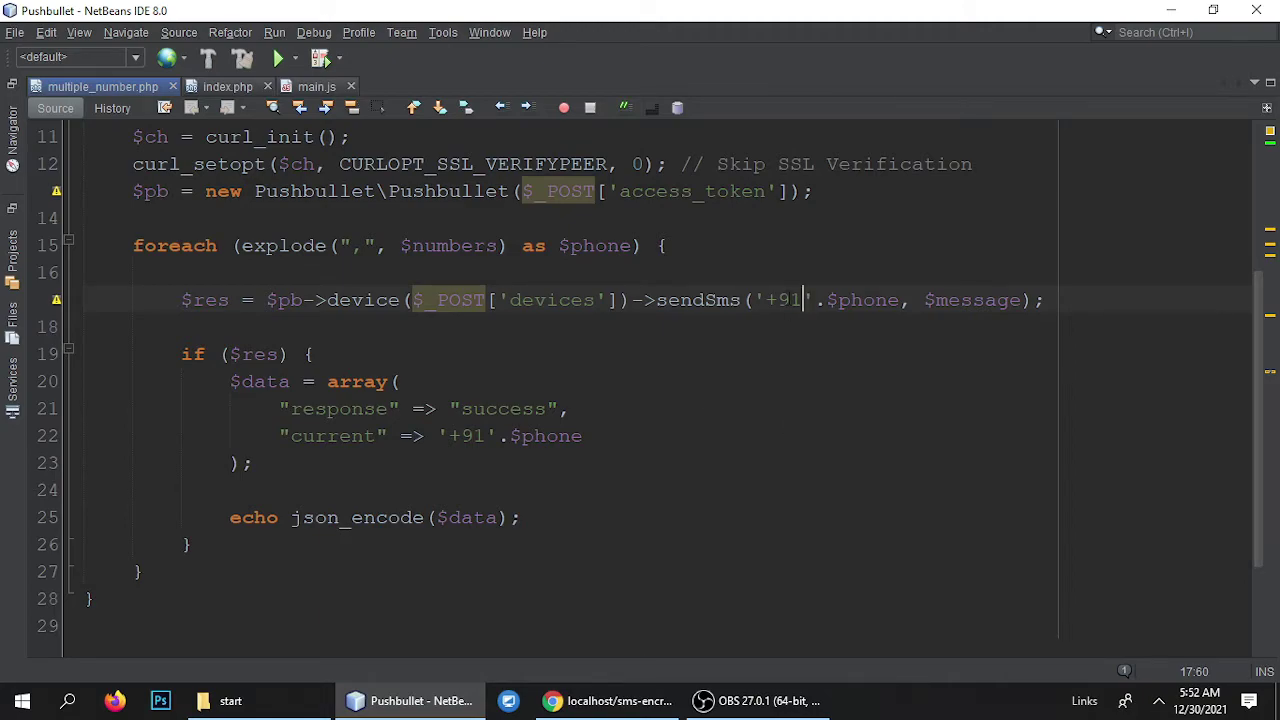
double_click(783, 302)
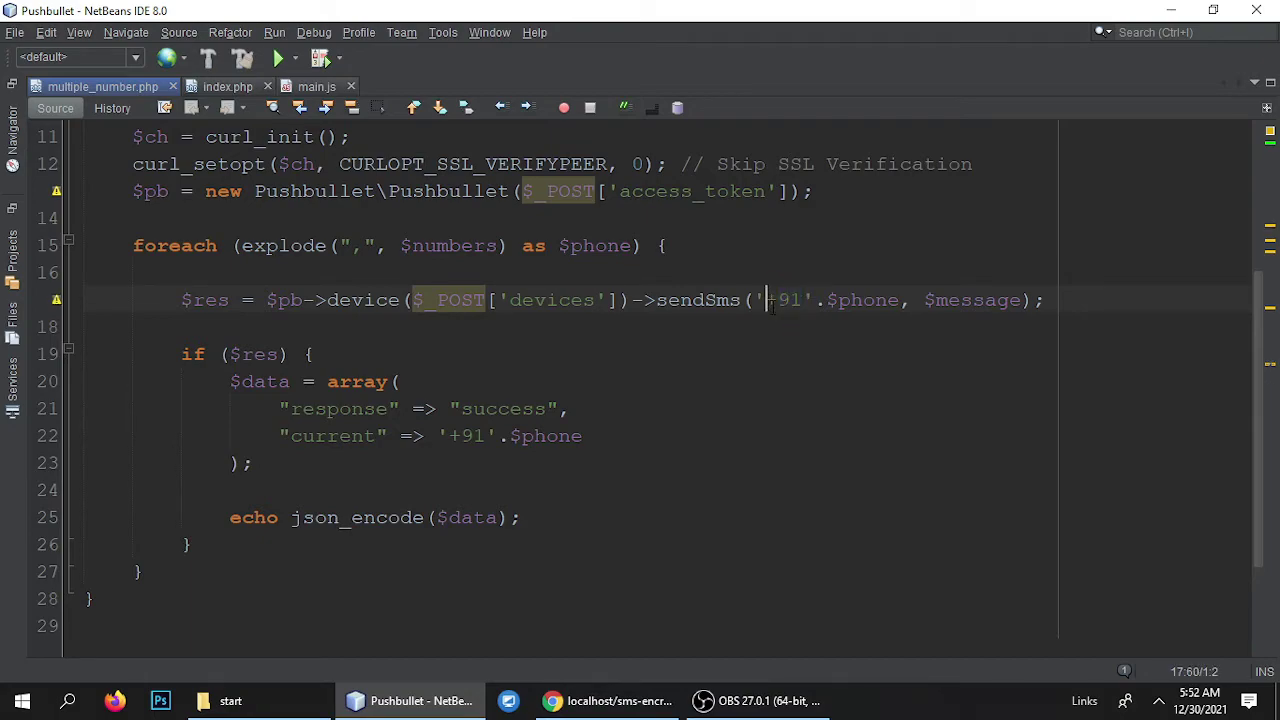
drag(765, 300, 802, 300)
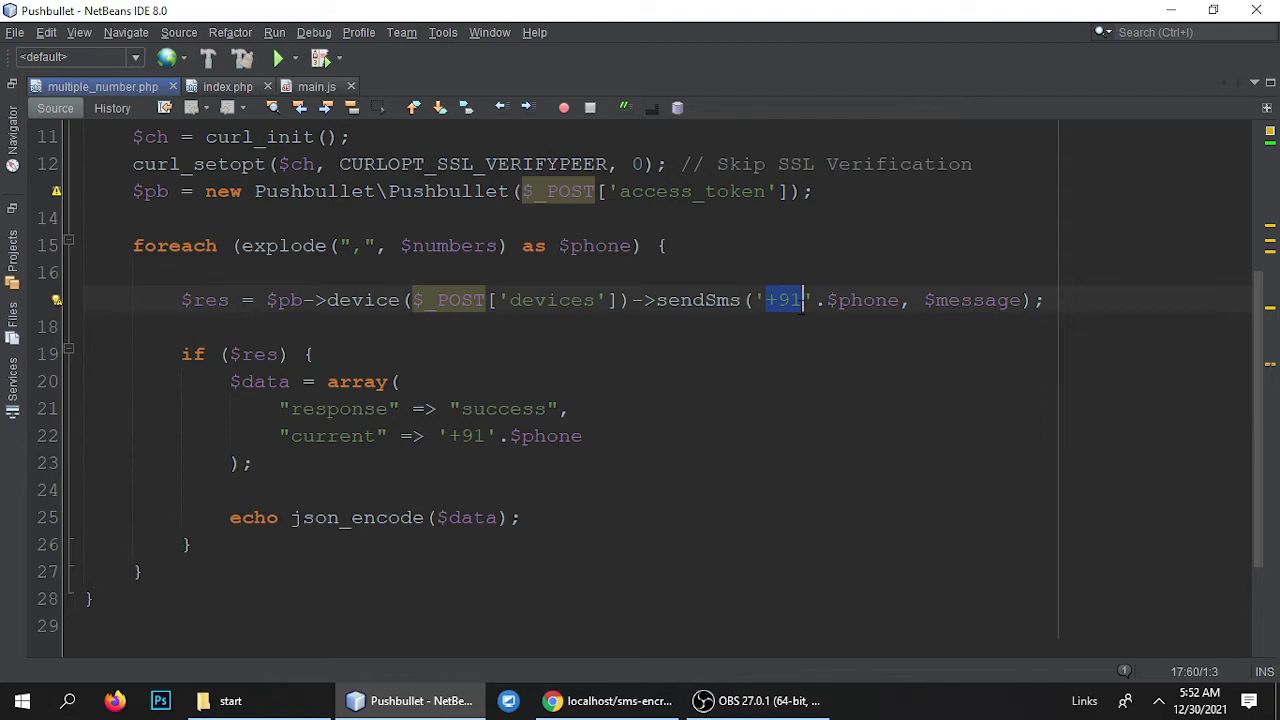
Replace all '+91' prefixes in the file with '+1'.
key(ctrl+f)
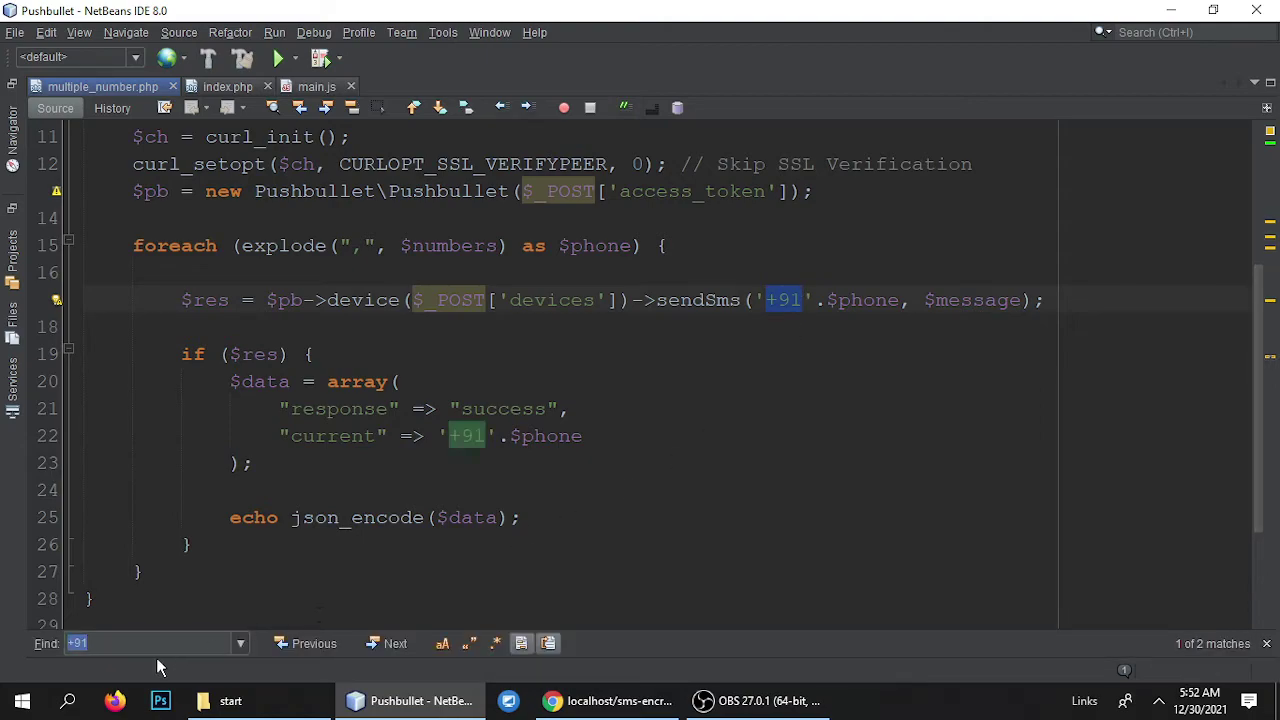
key(ctrl+h)
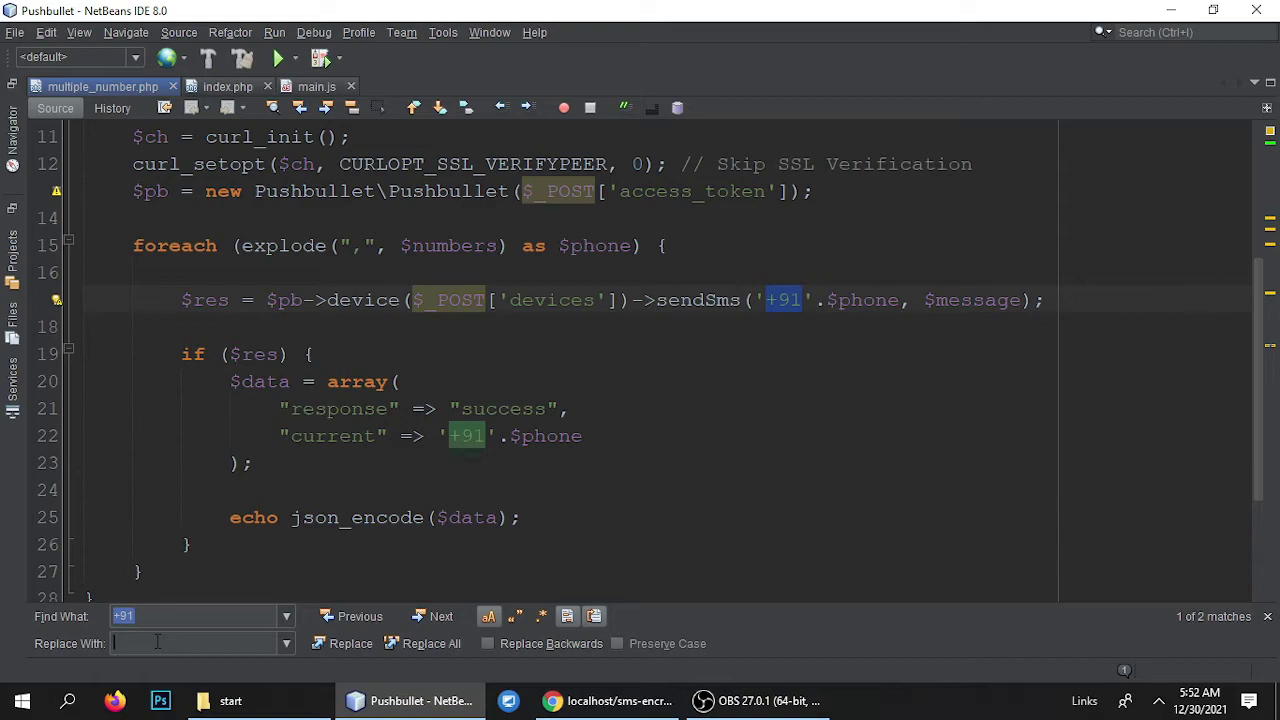
click(164, 613)
click(148, 640)
click(422, 643)
Undo the replacement to restore both '+91' prefixes and bring up the SMS Master page in Chrome.
drag(766, 300, 790, 300)
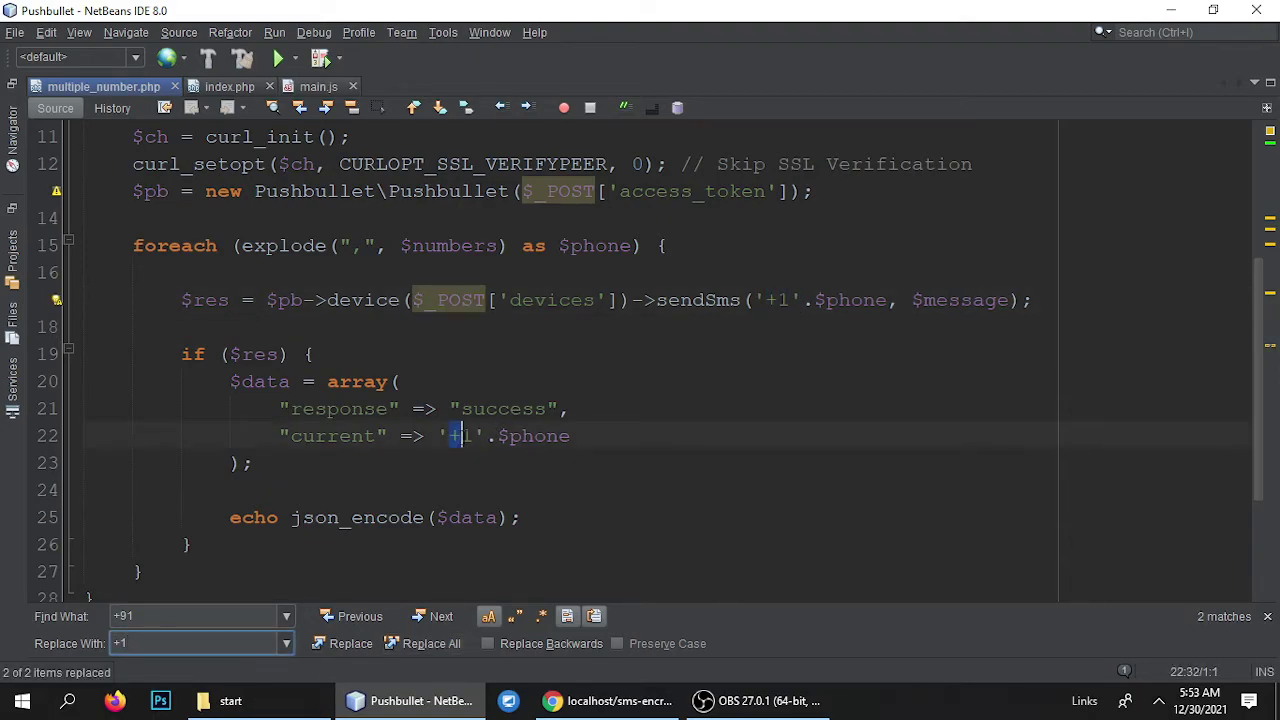
drag(266, 436, 572, 438)
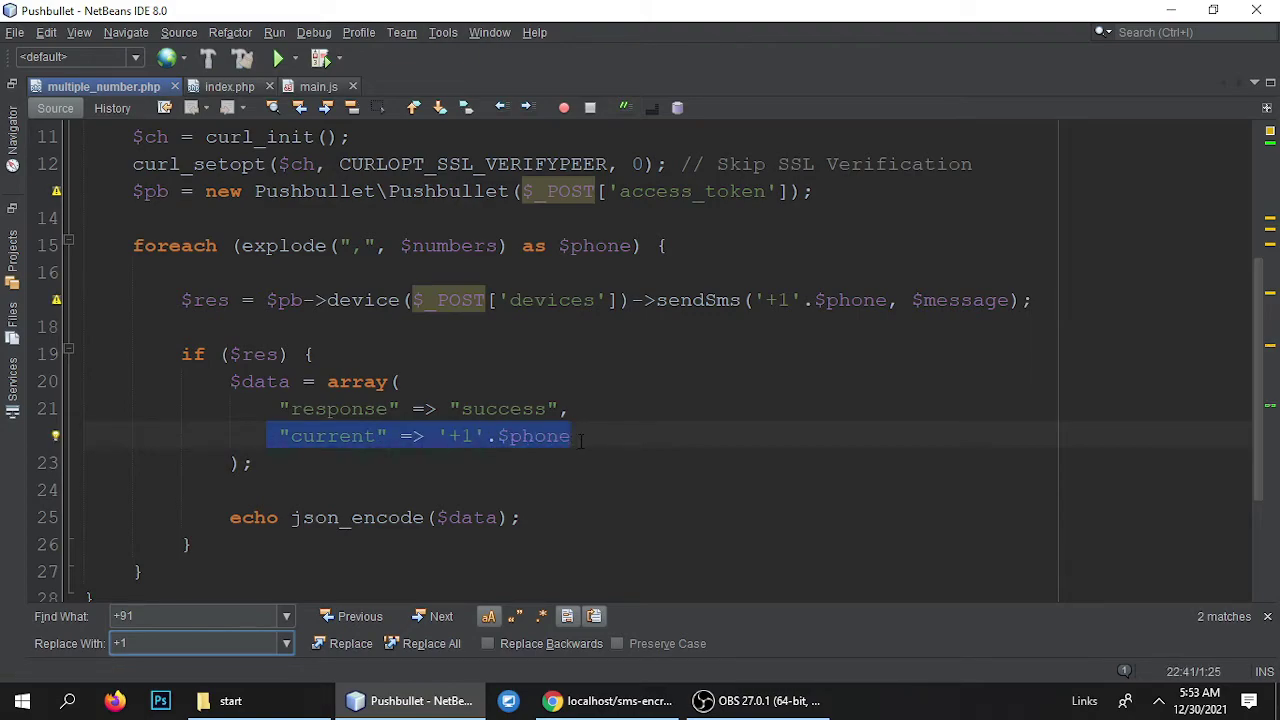
click(779, 300)
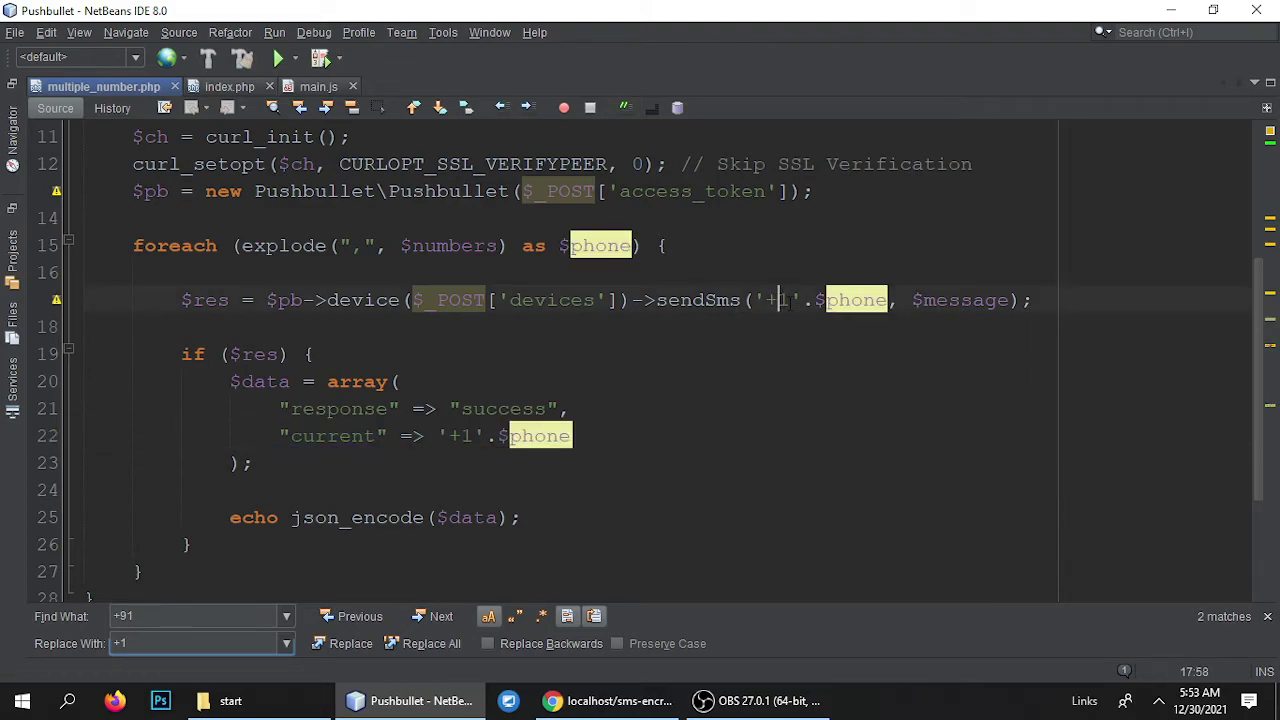
key(ctrl+z)
key(ctrl+z)
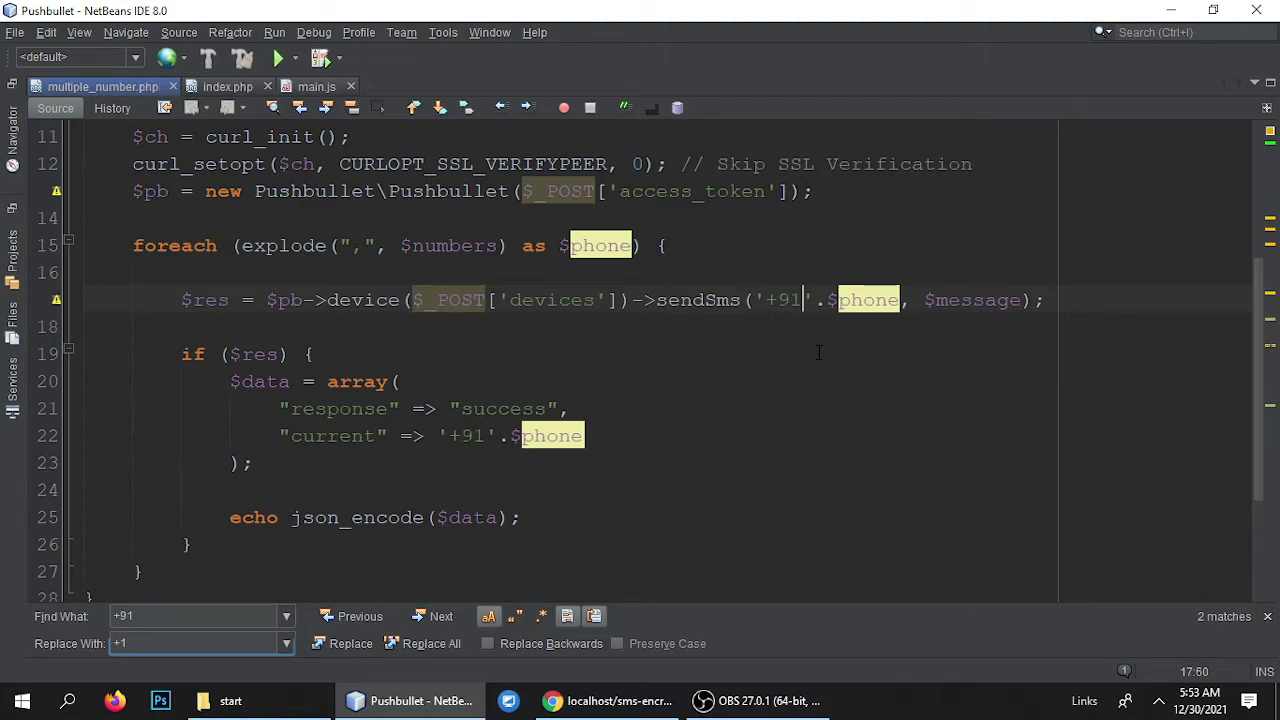
double_click(790, 300)
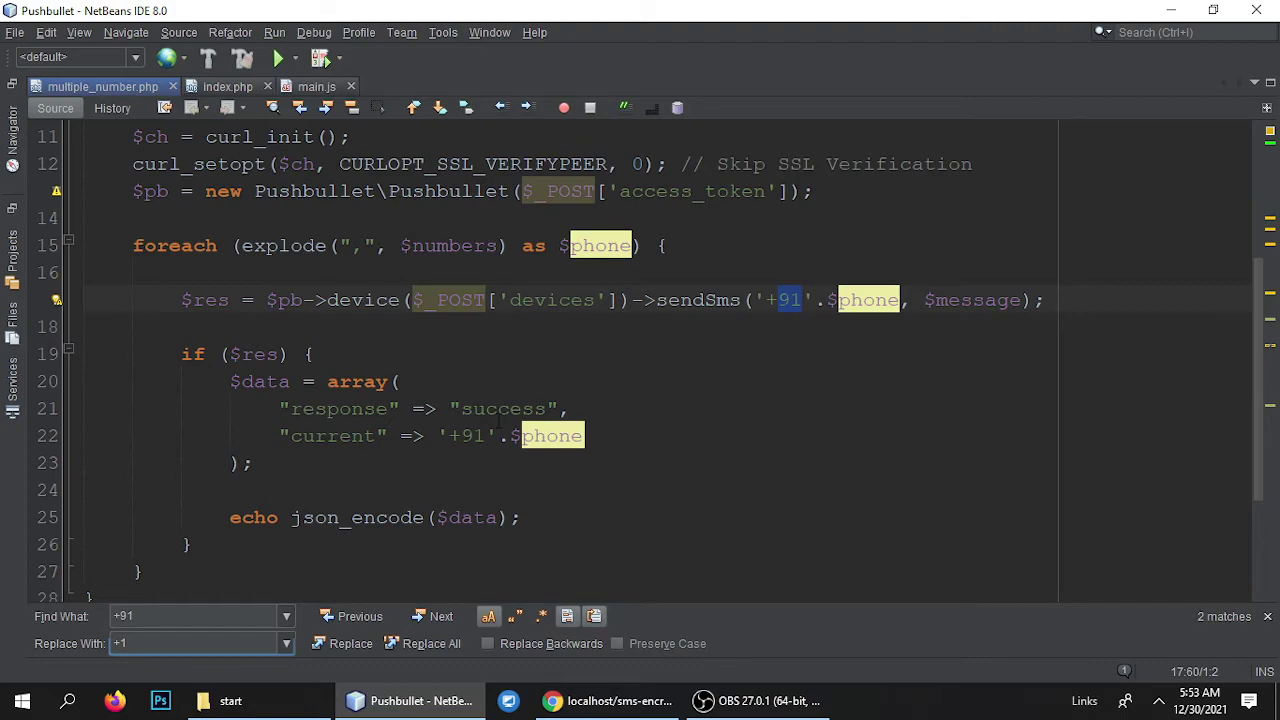
scroll(500, 425, up, 1)
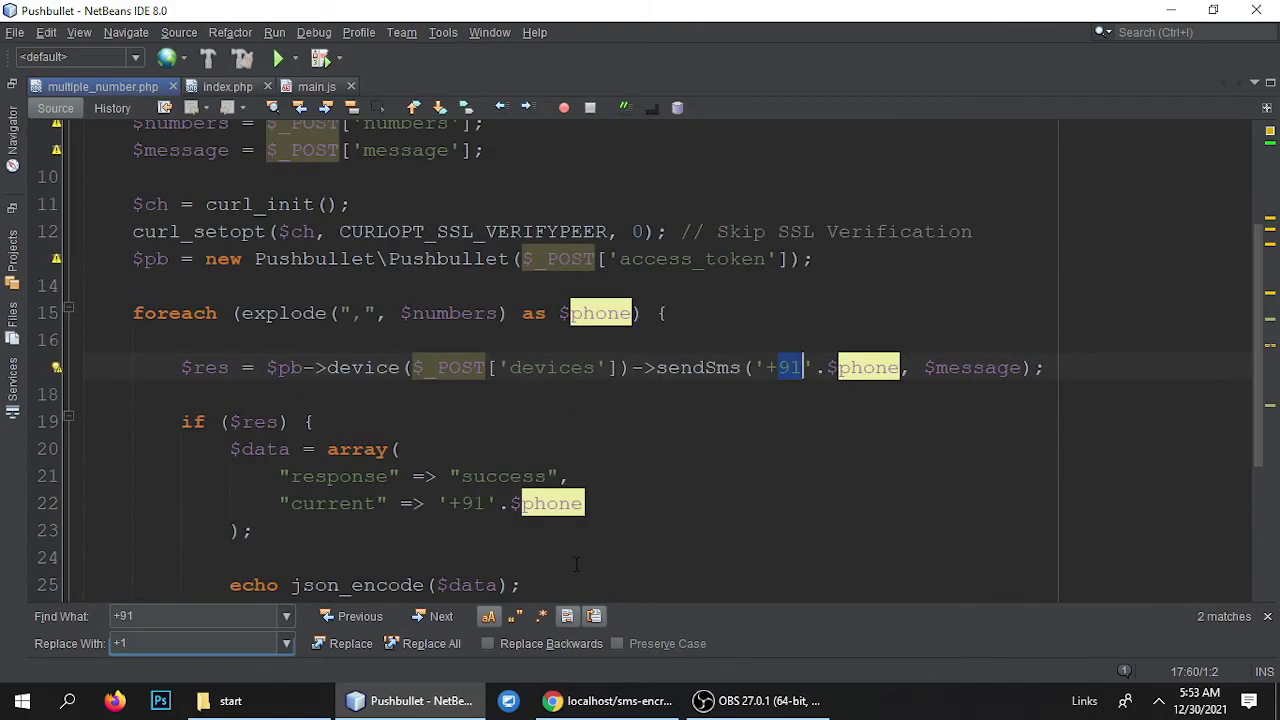
click(600, 700)
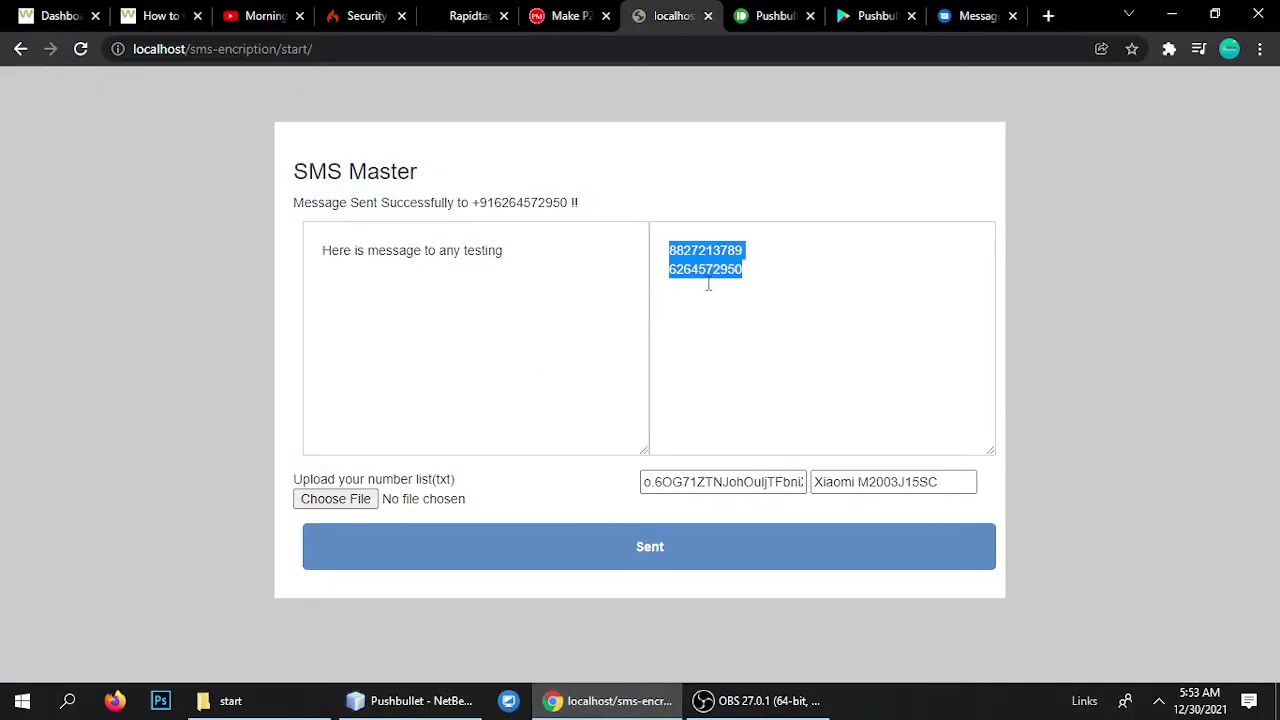
Reload SMS Master, enter a single phone number with the message 'test message', and send it.
click(465, 698)
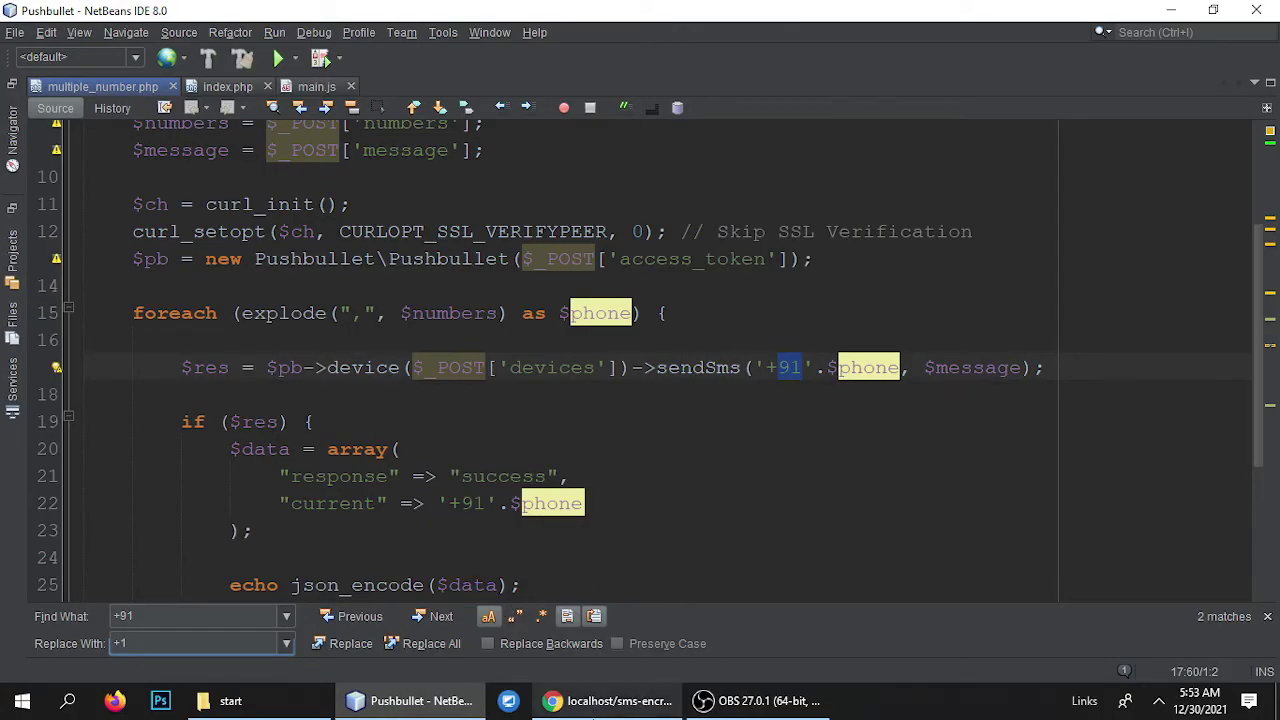
key(alt+Tab)
key(F5)
click(755, 270)
text(+9)
key(BackSpace)
key(BackSpace)
text(8827213)
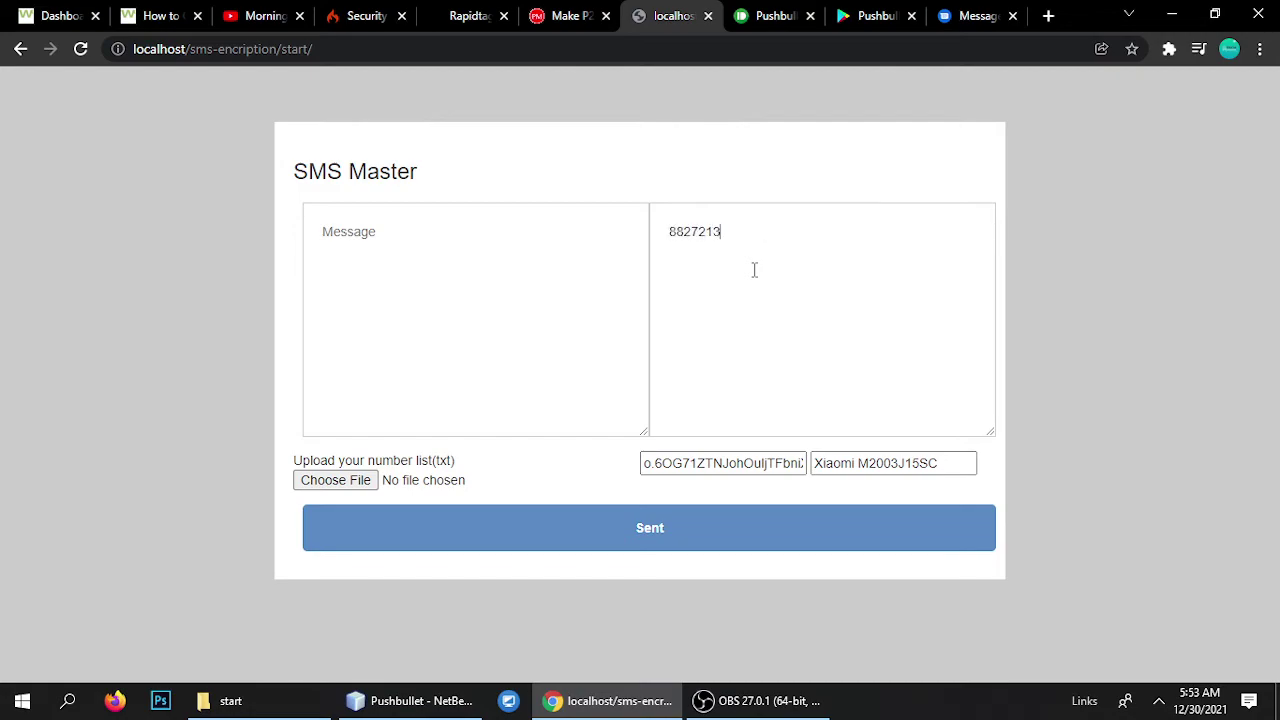
text(test message)
click(604, 528)
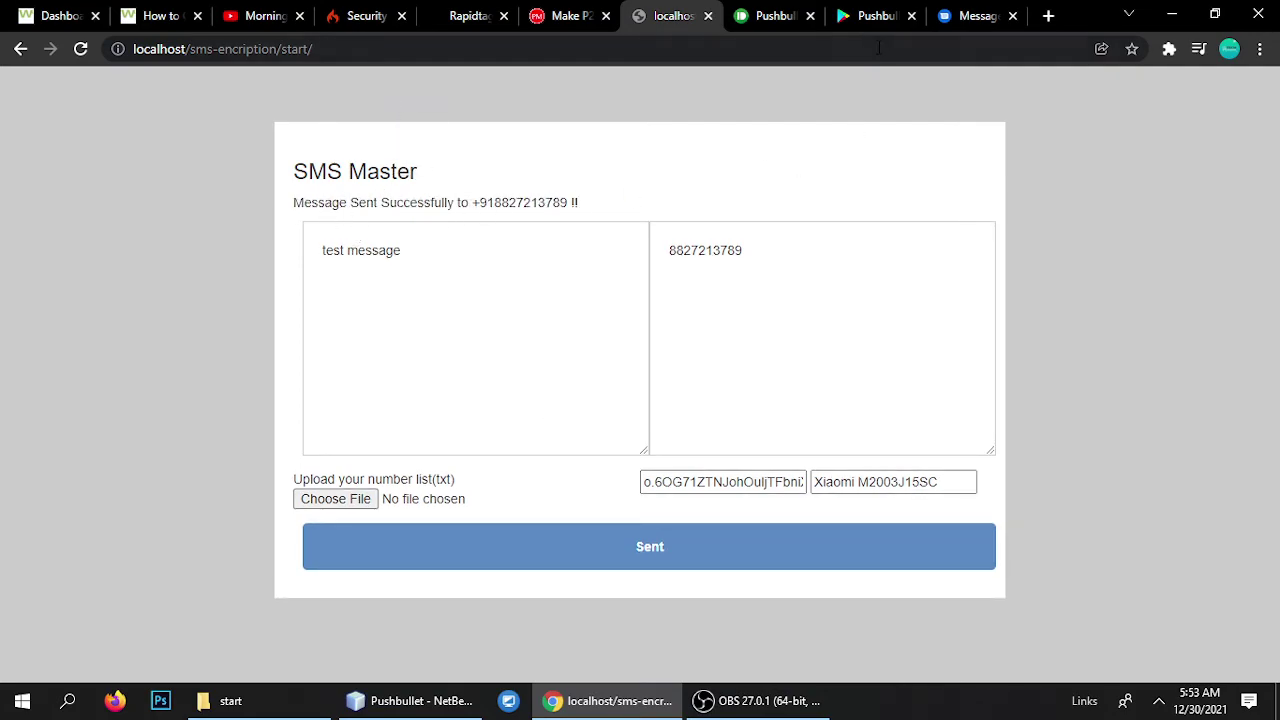
click(993, 10)
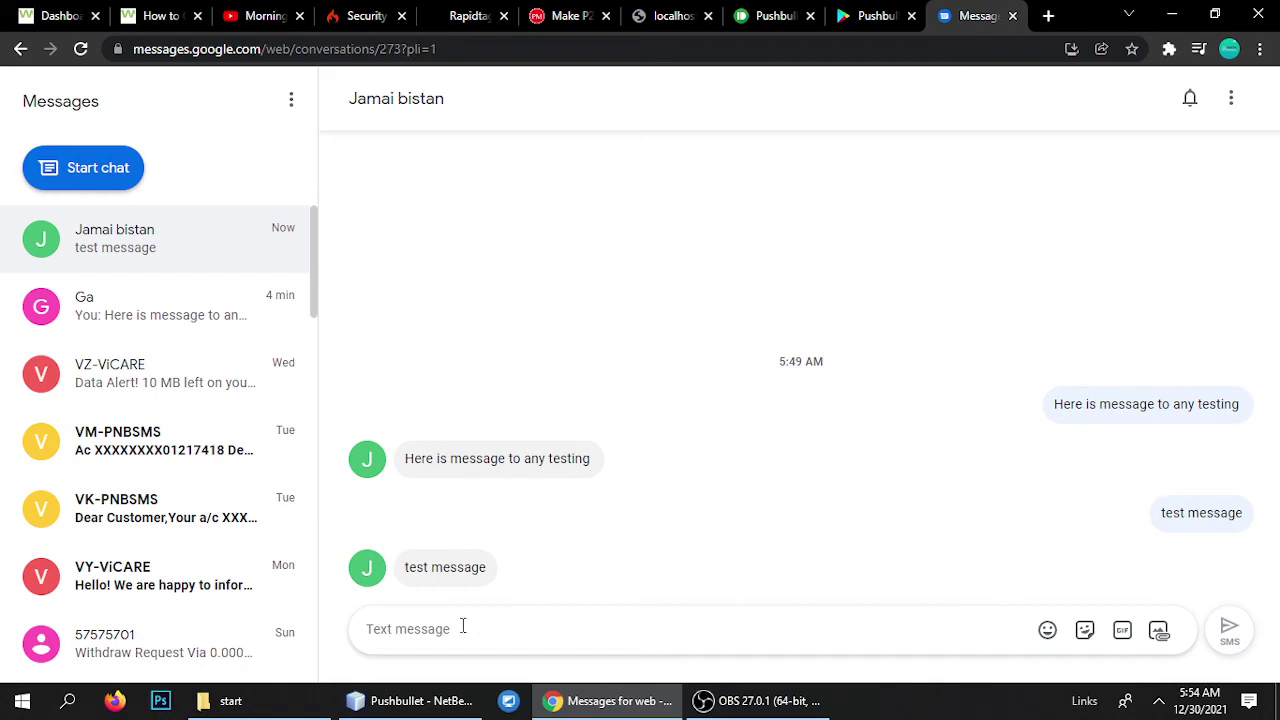
click(668, 15)
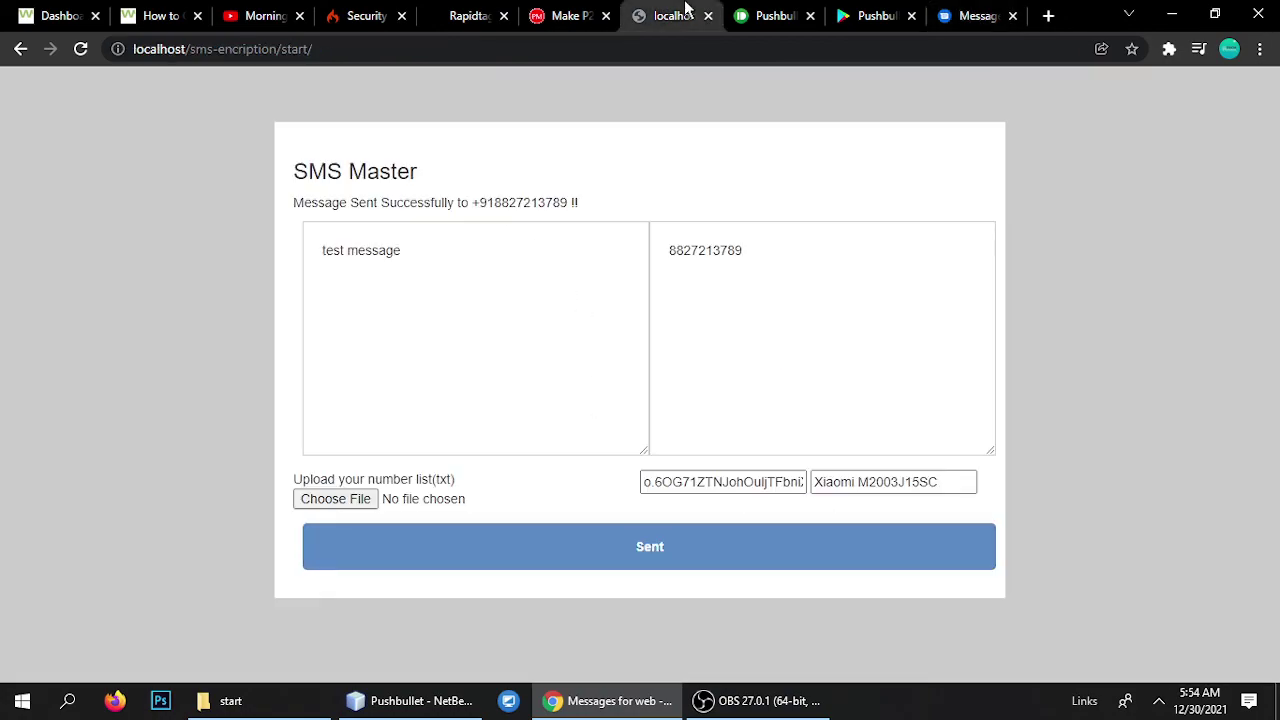